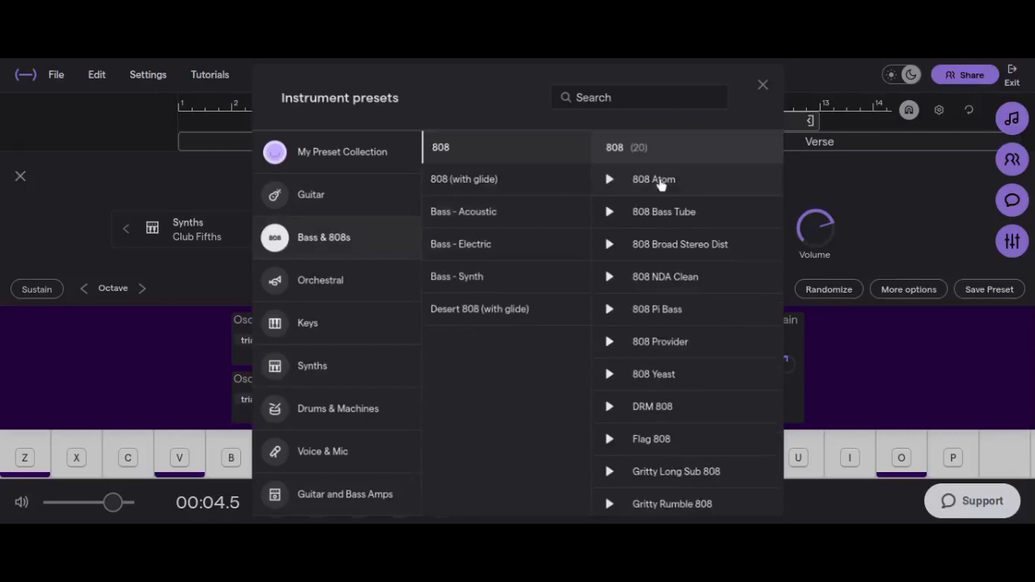
- Load the Alpha 808 preset from the 808 (with glide) category of Bass & 808s and close the instrument view
{"action": "scroll", "coordinate": [685, 288], "scroll_direction": "down", "scroll_amount": 1}
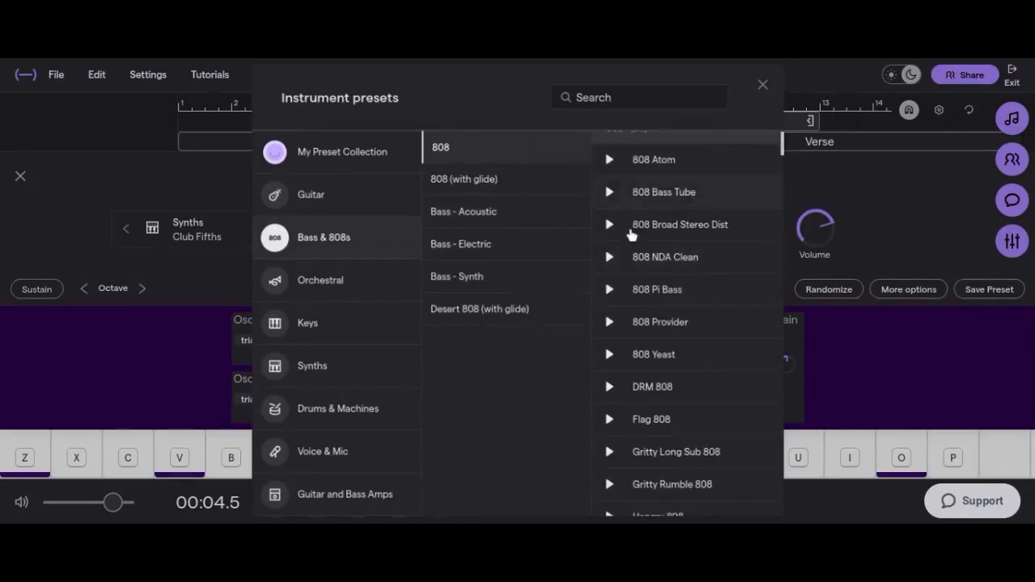
{"action": "scroll", "coordinate": [670, 335], "scroll_direction": "down", "scroll_amount": 5}
{"action": "scroll", "coordinate": [669, 335], "scroll_direction": "down", "scroll_amount": 8}
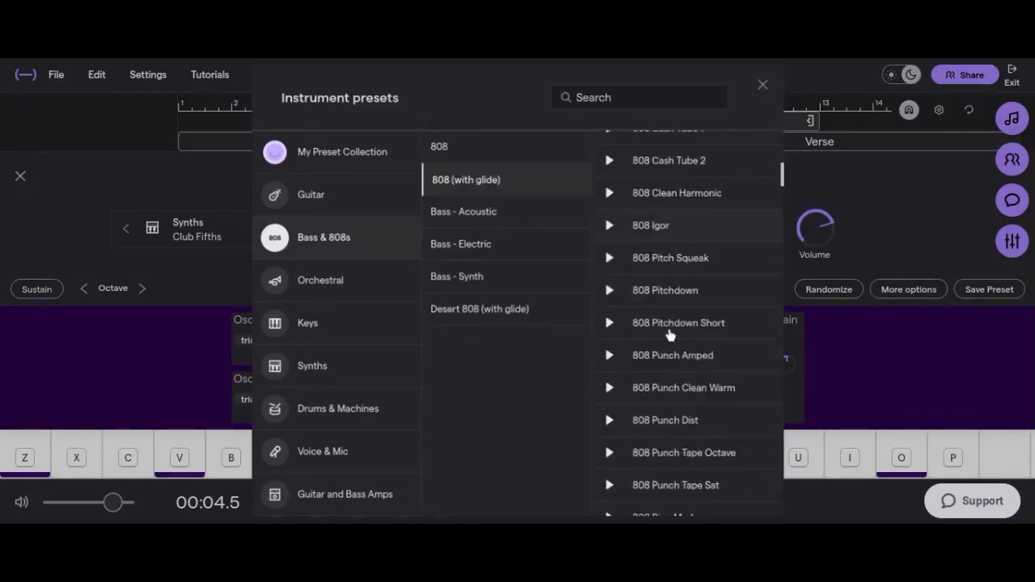
{"action": "scroll", "coordinate": [670, 334], "scroll_direction": "down", "scroll_amount": 6}
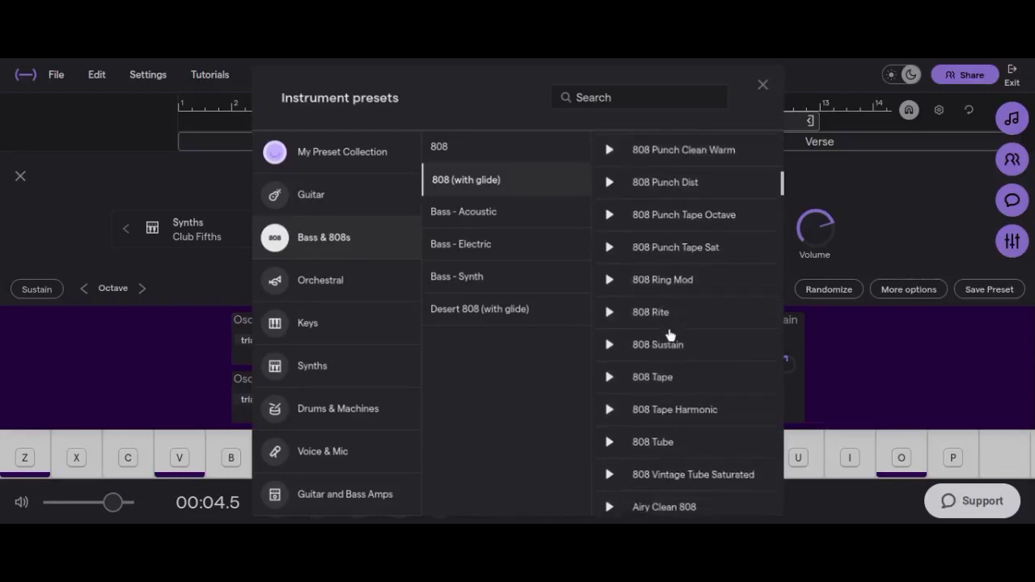
{"action": "scroll", "coordinate": [670, 309], "scroll_direction": "down", "scroll_amount": 3}
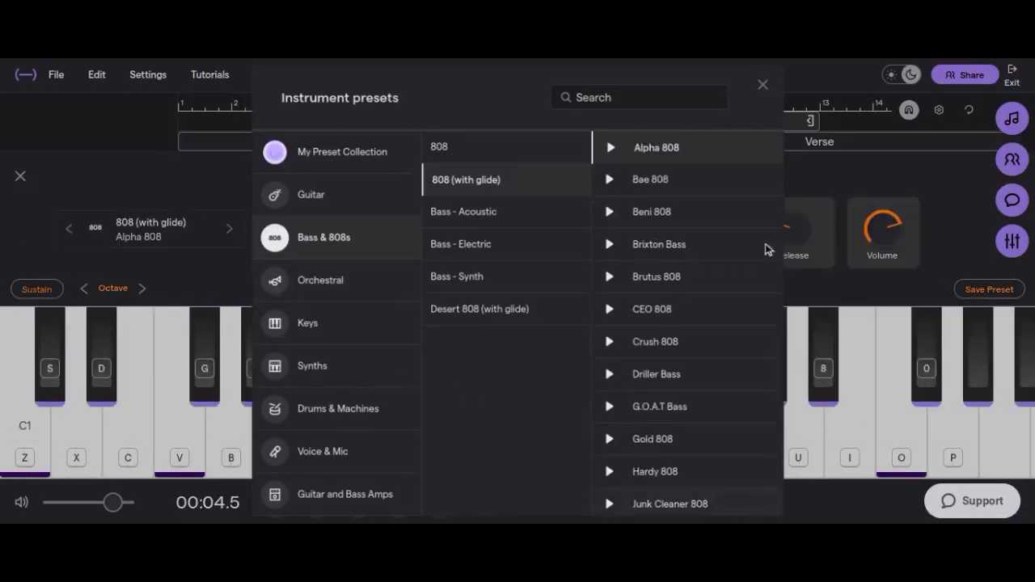
{"action": "left_click", "coordinate": [22, 177]}
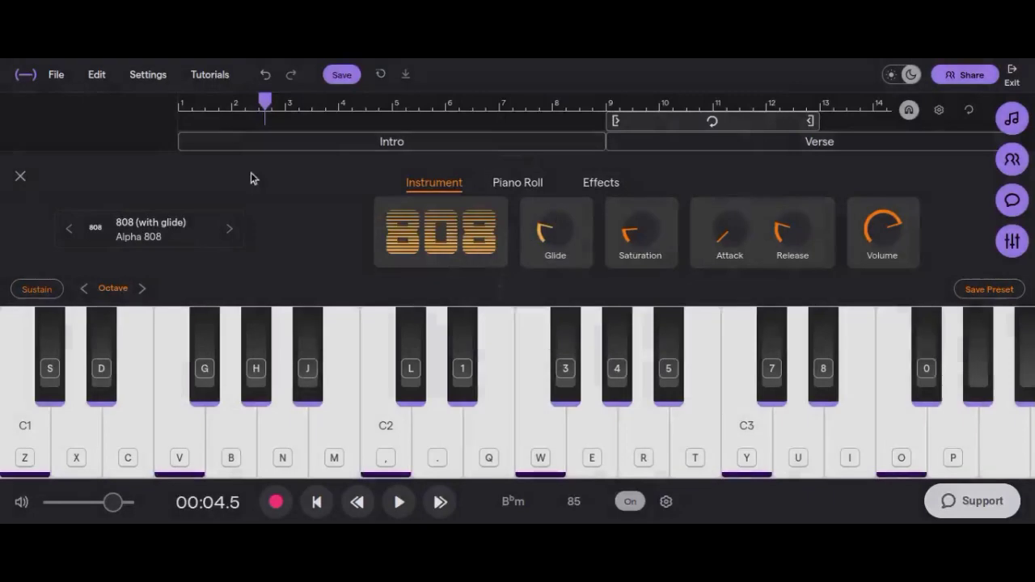
{"action": "left_click", "coordinate": [17, 177]}
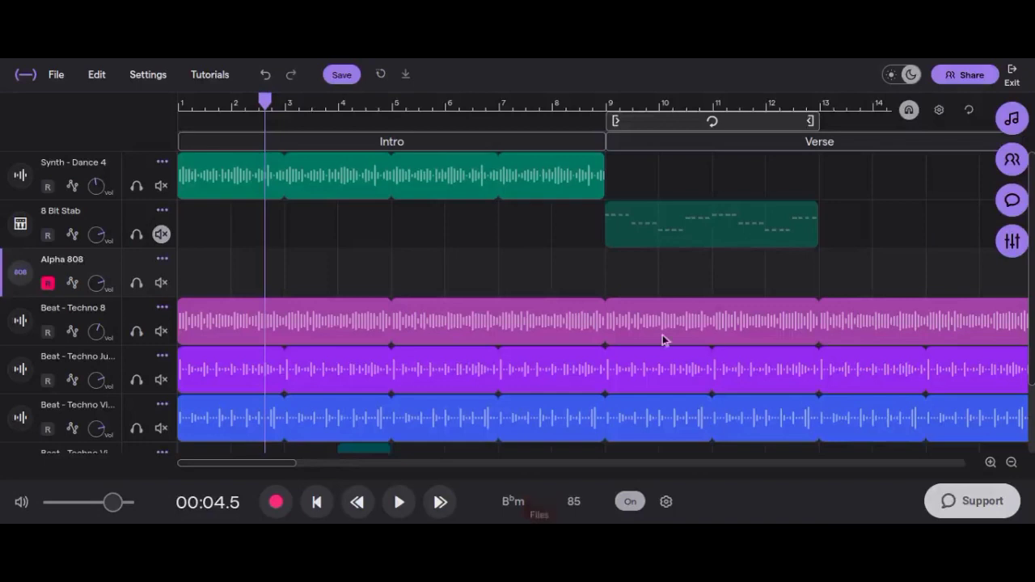
- Set the loop region to span bars 1 to 5 at the start of the Intro and enable looping
{"action": "left_click", "coordinate": [188, 113]}
{"action": "left_click", "coordinate": [208, 119]}
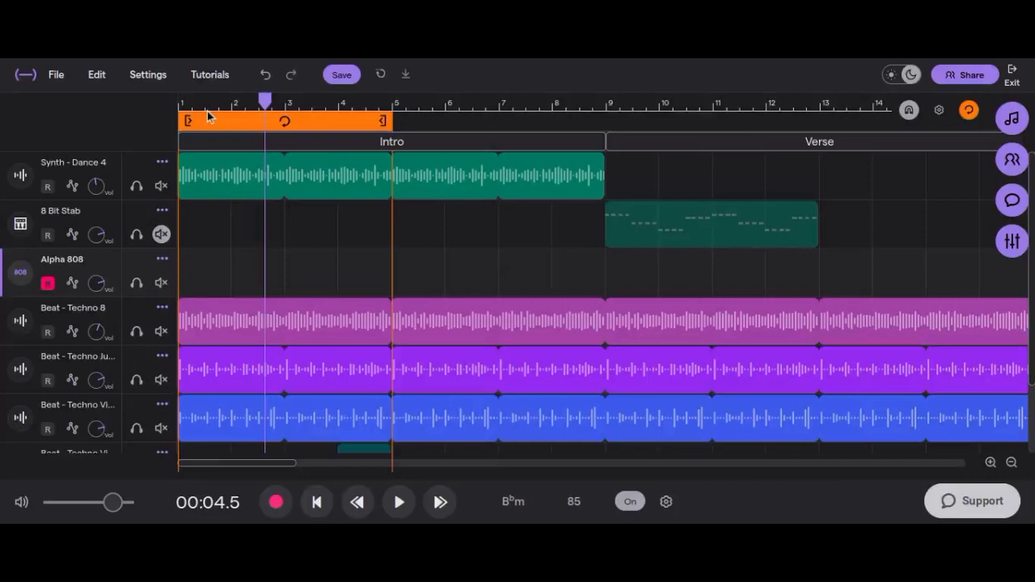
- Open the Alpha 808 instrument and audition the bass notes A#, F, C# and G# on its keyboard
{"action": "left_click", "coordinate": [22, 271]}
{"action": "key", "text": "5"}
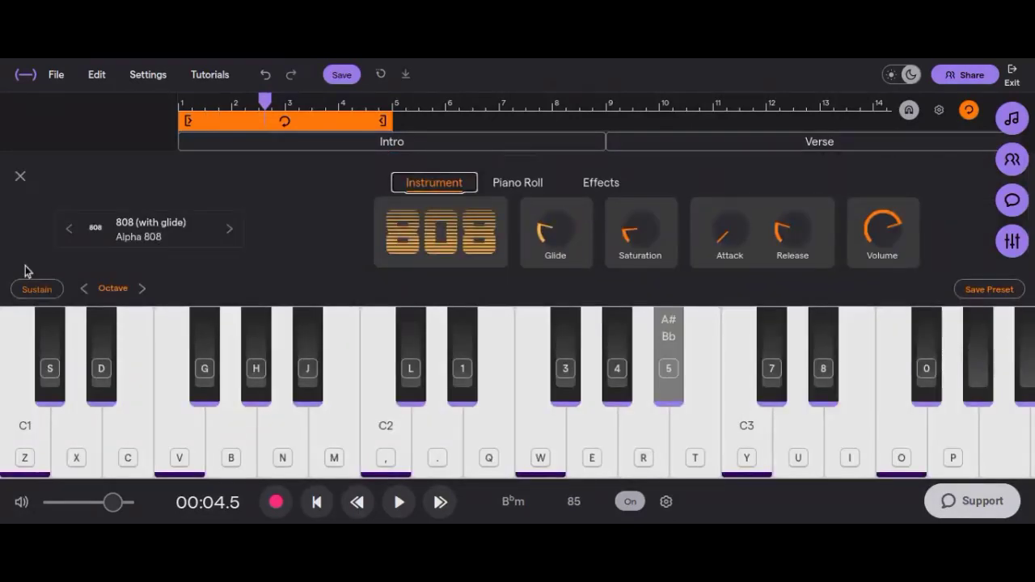
{"action": "key", "text": "5"}
{"action": "key", "text": "5"}
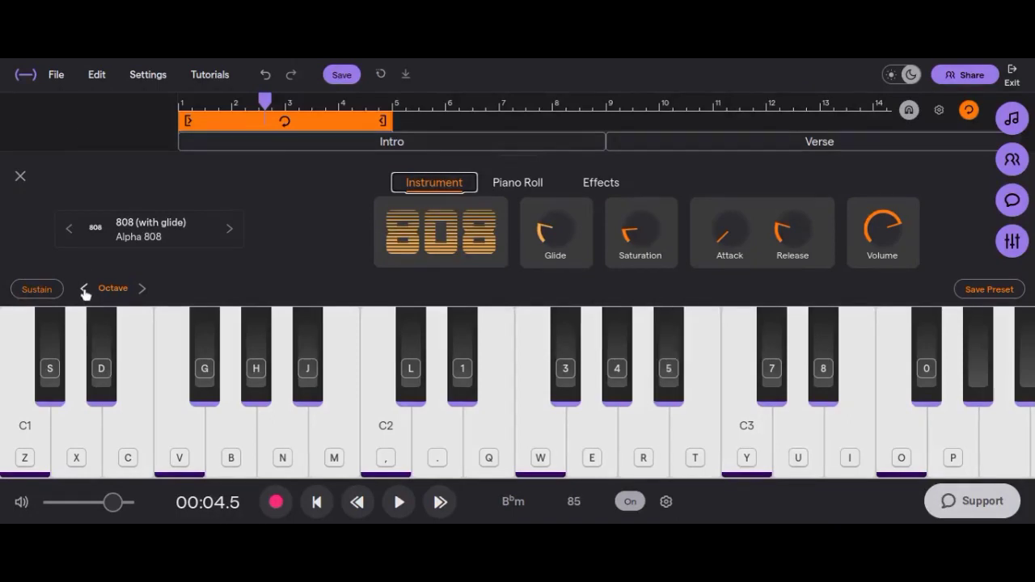
{"action": "key", "text": "5"}
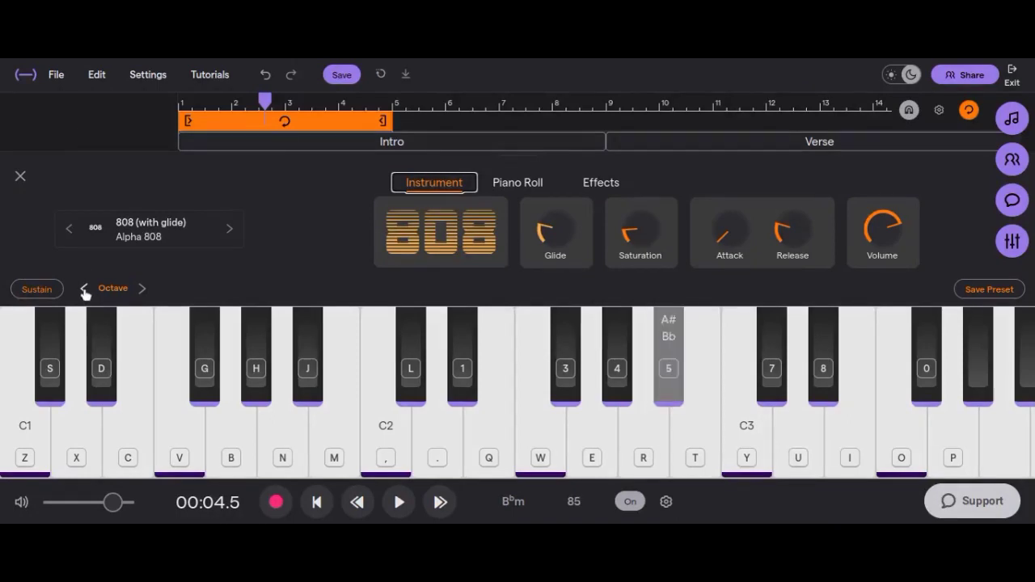
{"action": "key", "text": "w"}
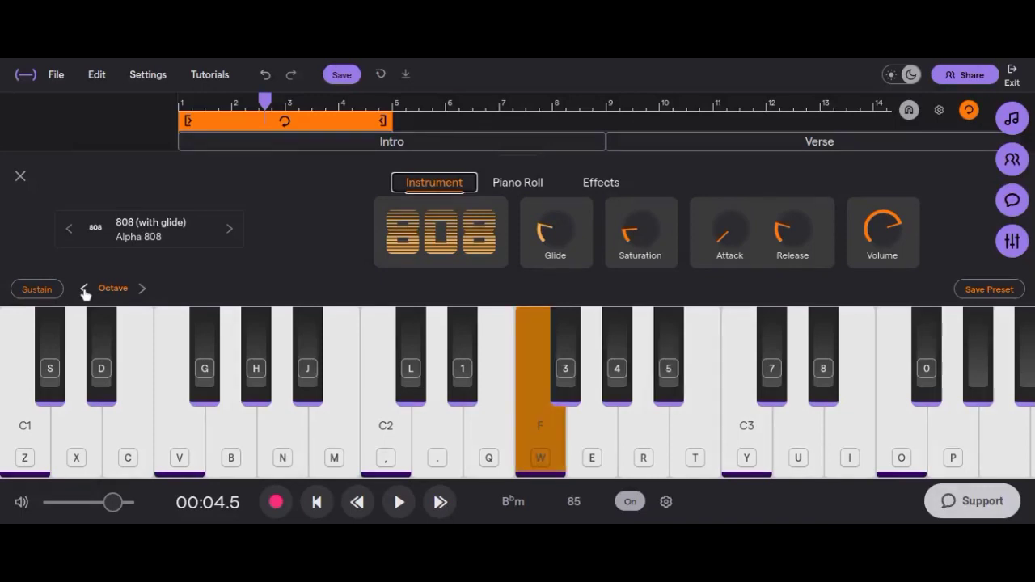
{"action": "key", "text": "l"}
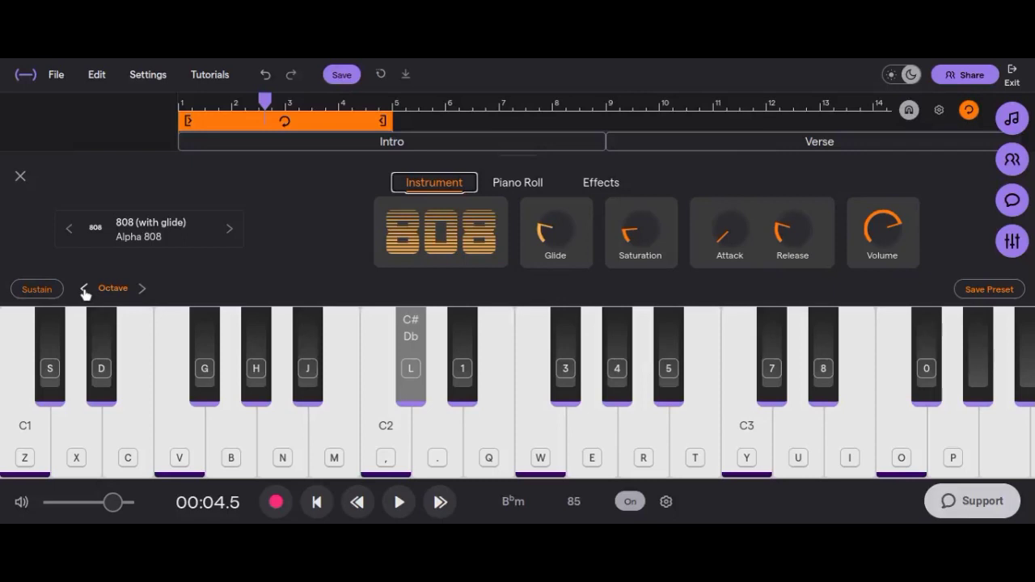
{"action": "key", "text": "4"}
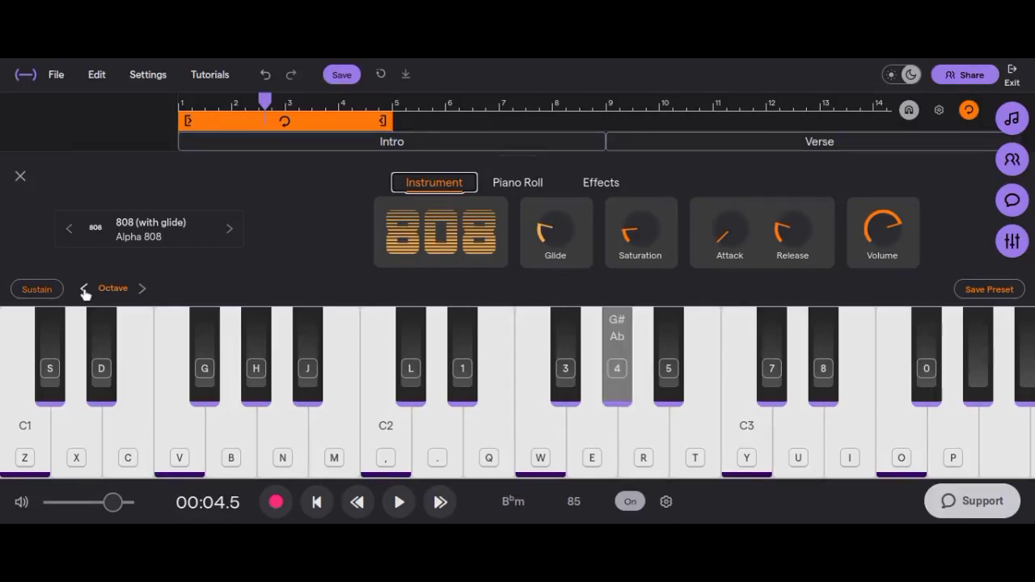
- Try the A#, F and C# bass notes with the keyboard one octave lower, and return to the original octave
{"action": "left_click", "coordinate": [84, 289]}
{"action": "key", "text": "5"}
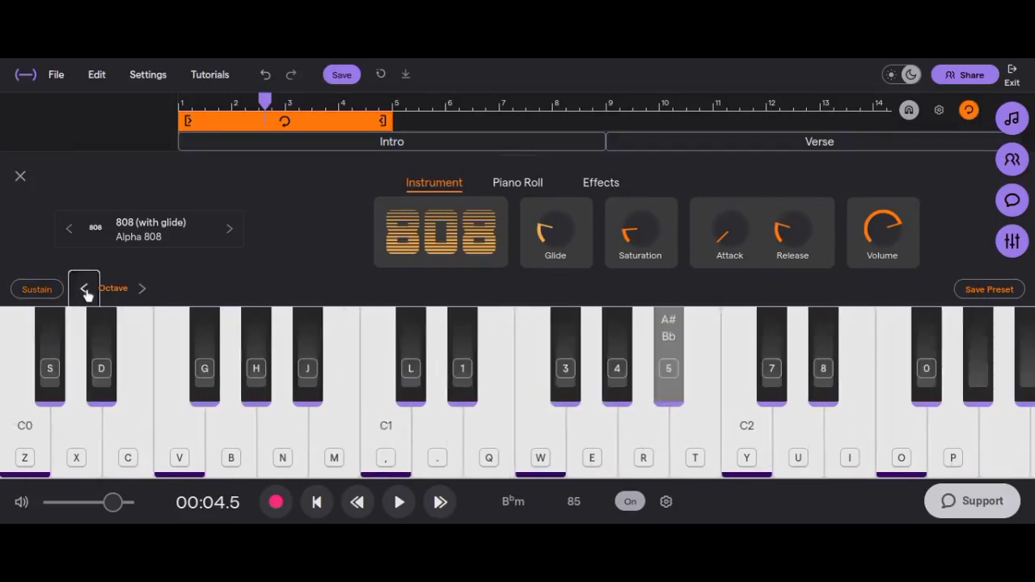
{"action": "key", "text": "w"}
{"action": "key", "text": "l"}
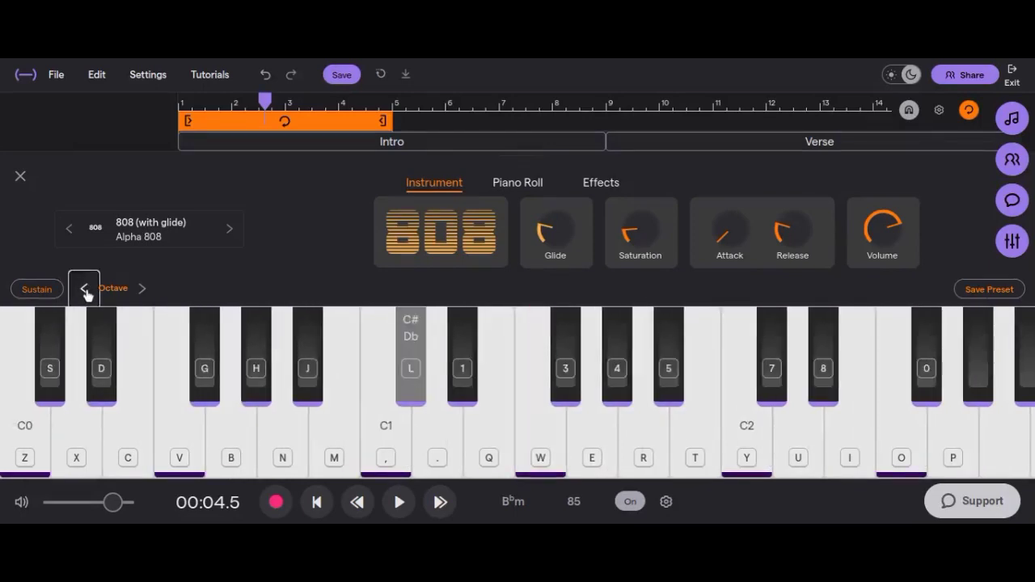
{"action": "key", "text": "5"}
{"action": "left_click", "coordinate": [141, 290]}
- Rehearse the repeating A#, F, C#, G# bass progression on the Alpha 808 keyboard and close the instrument view
{"action": "key", "text": "w"}
{"action": "key", "text": "5"}
{"action": "key", "text": "l"}
{"action": "key", "text": "4"}
{"action": "key", "text": "w"}
{"action": "key", "text": "5"}
{"action": "key", "text": "l"}
{"action": "key", "text": "4"}
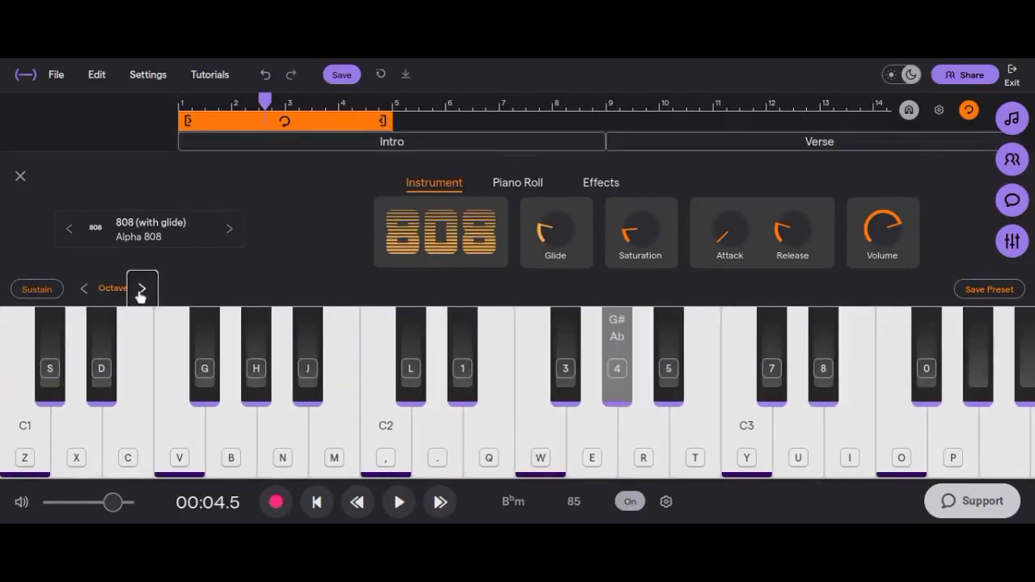
{"action": "key", "text": "5"}
{"action": "key", "text": "w"}
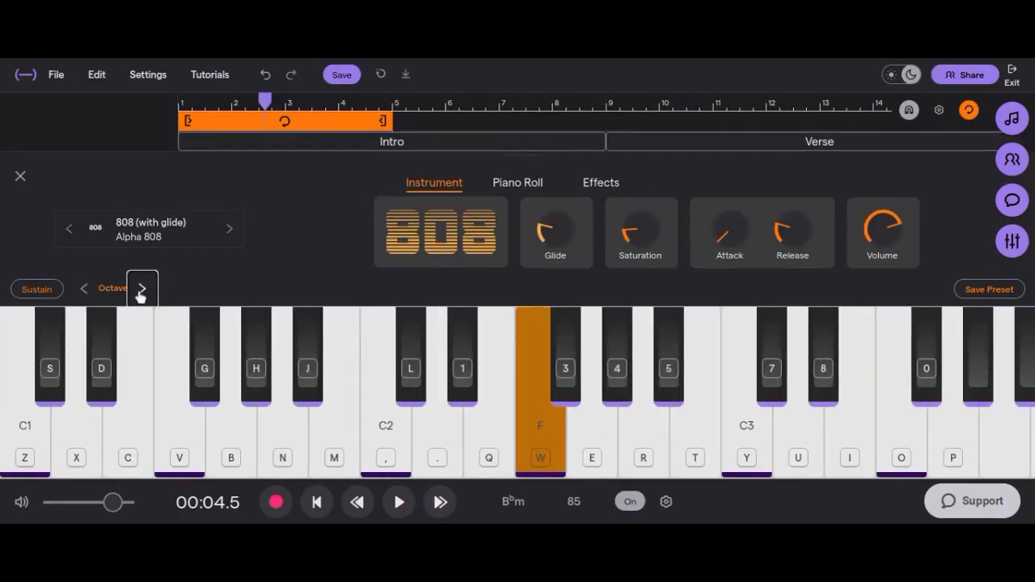
{"action": "key", "text": "l"}
{"action": "key", "text": "3"}
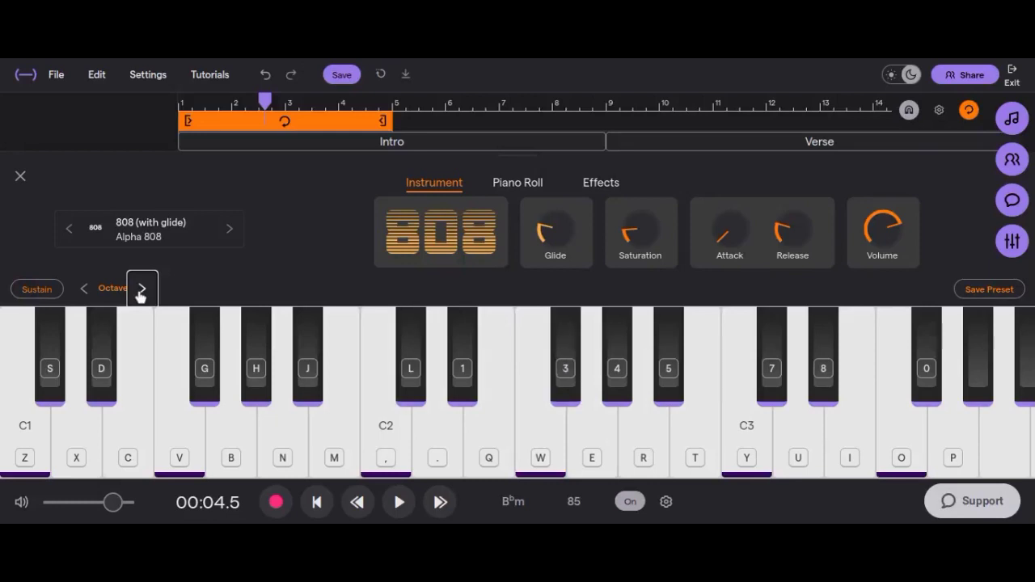
{"action": "key", "text": "5"}
{"action": "key", "text": "w"}
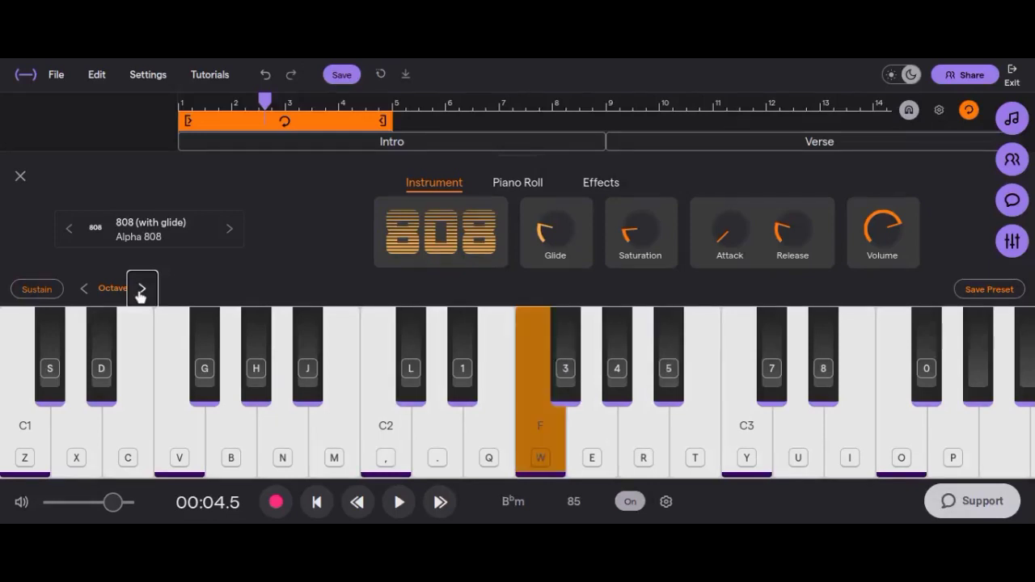
{"action": "key", "text": "l"}
{"action": "key", "text": "4"}
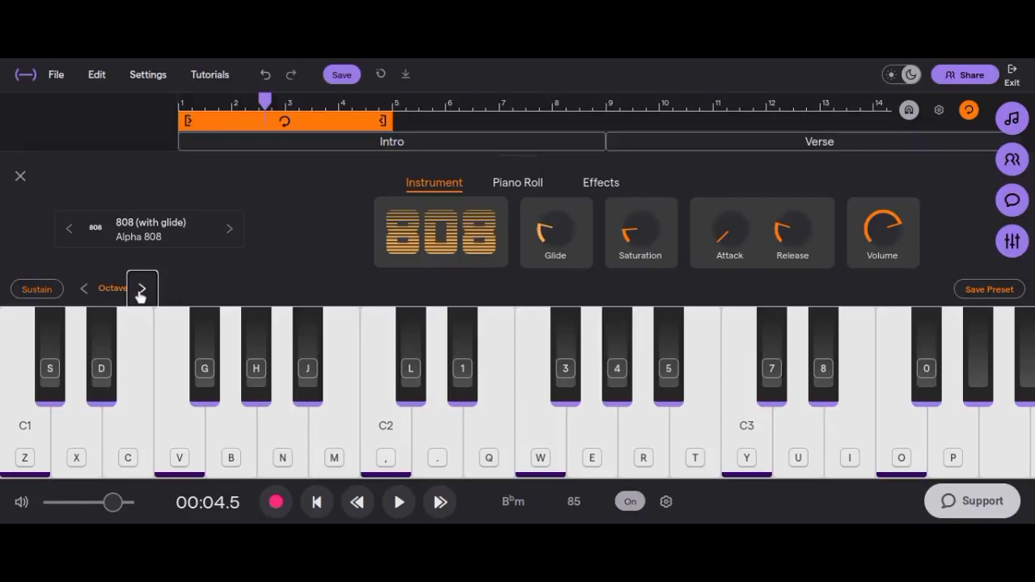
{"action": "key", "text": "5"}
{"action": "key", "text": "w"}
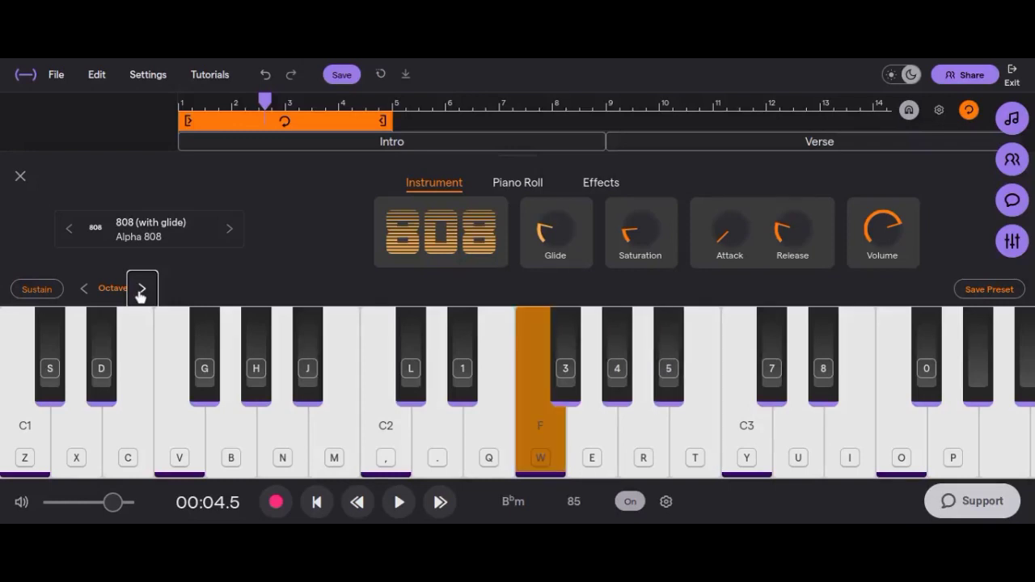
{"action": "key", "text": "l"}
{"action": "key", "text": "4"}
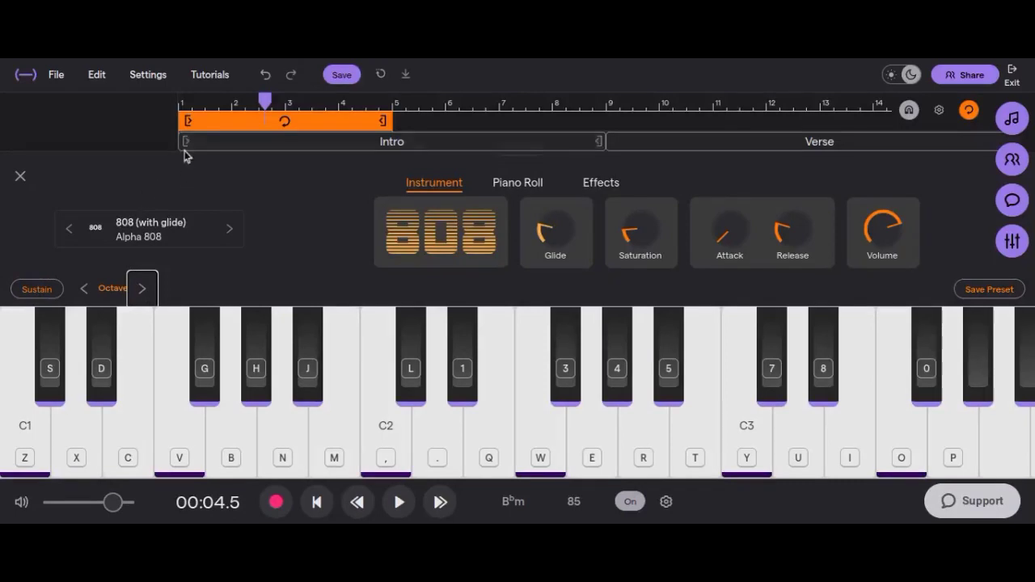
{"action": "key", "text": "w"}
{"action": "key", "text": "3"}
{"action": "key", "text": "5"}
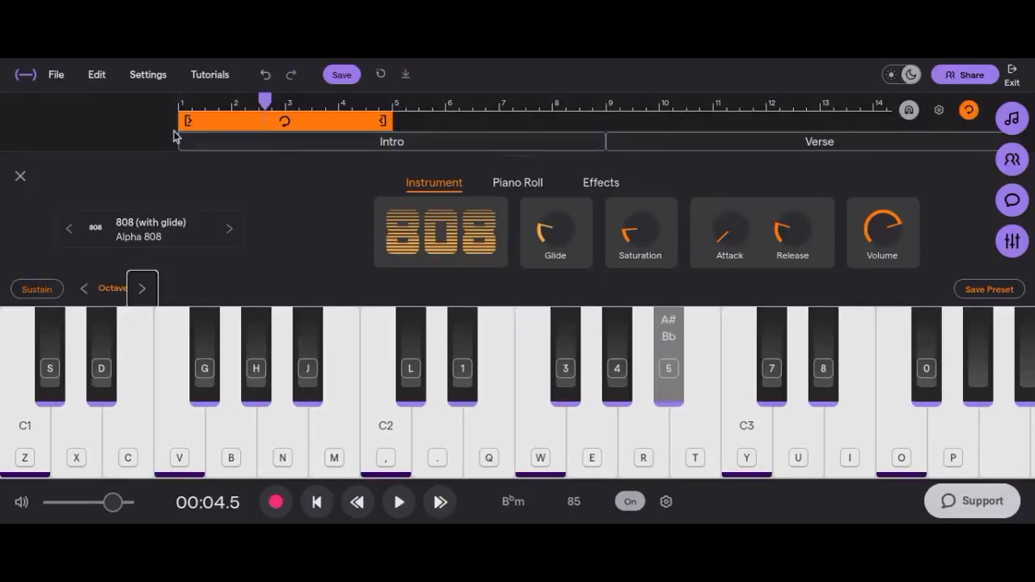
{"action": "key", "text": "w"}
{"action": "key", "text": "l"}
{"action": "key", "text": "5"}
{"action": "key", "text": "5"}
{"action": "key", "text": "w"}
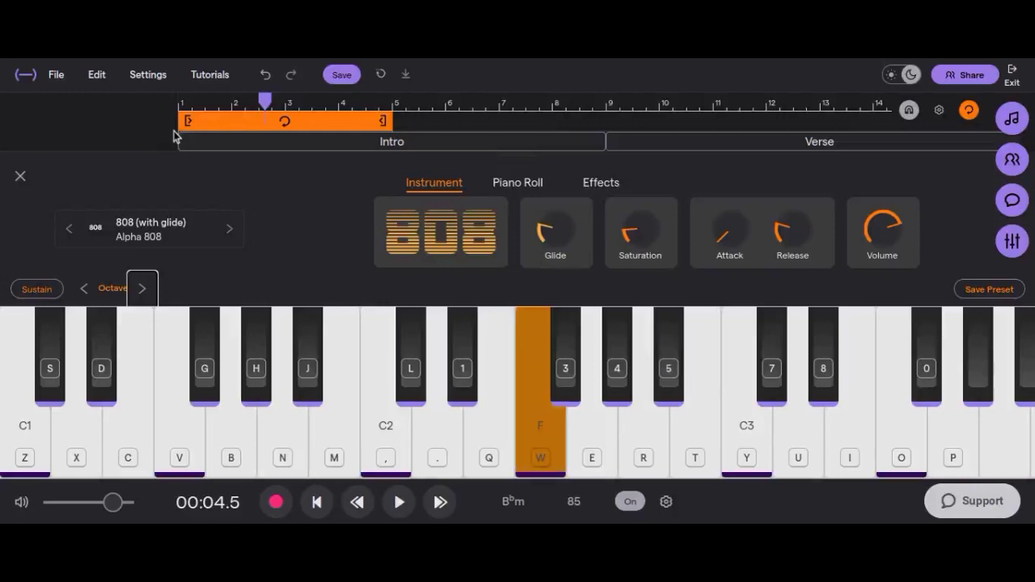
{"action": "key", "text": "l"}
{"action": "key", "text": "4"}
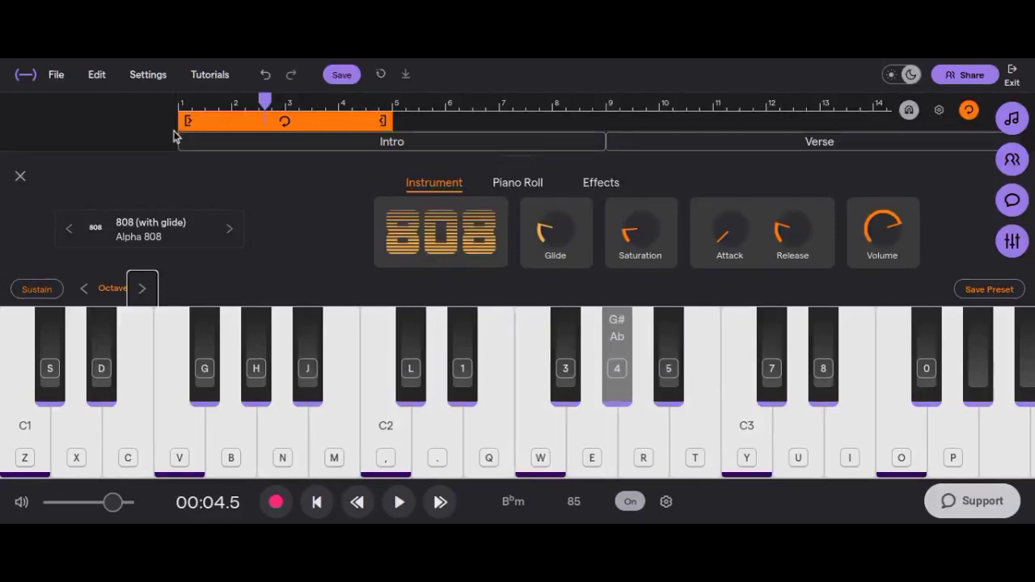
{"action": "key", "text": "5"}
{"action": "key", "text": "w"}
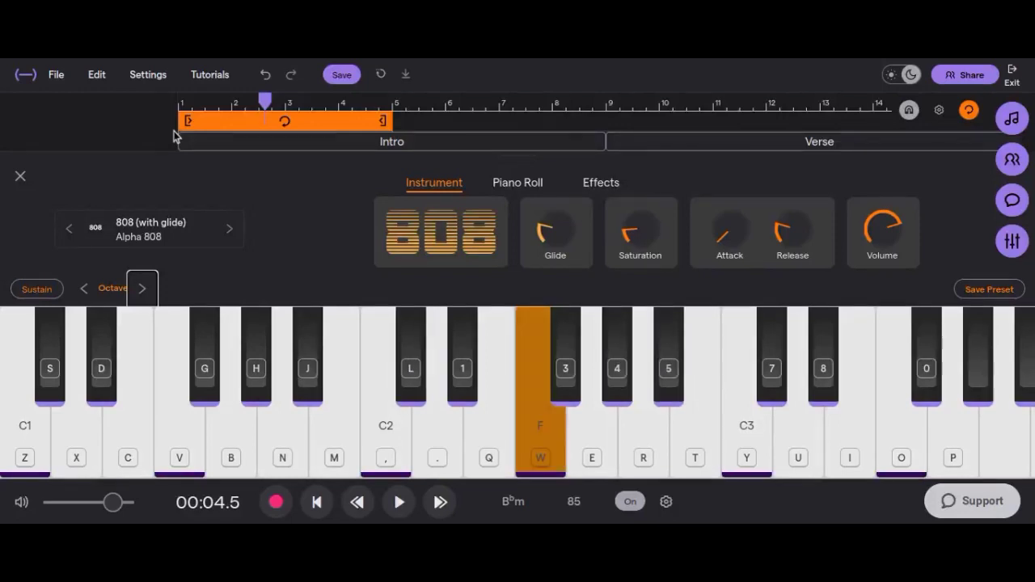
{"action": "key", "text": "l"}
{"action": "key", "text": "4"}
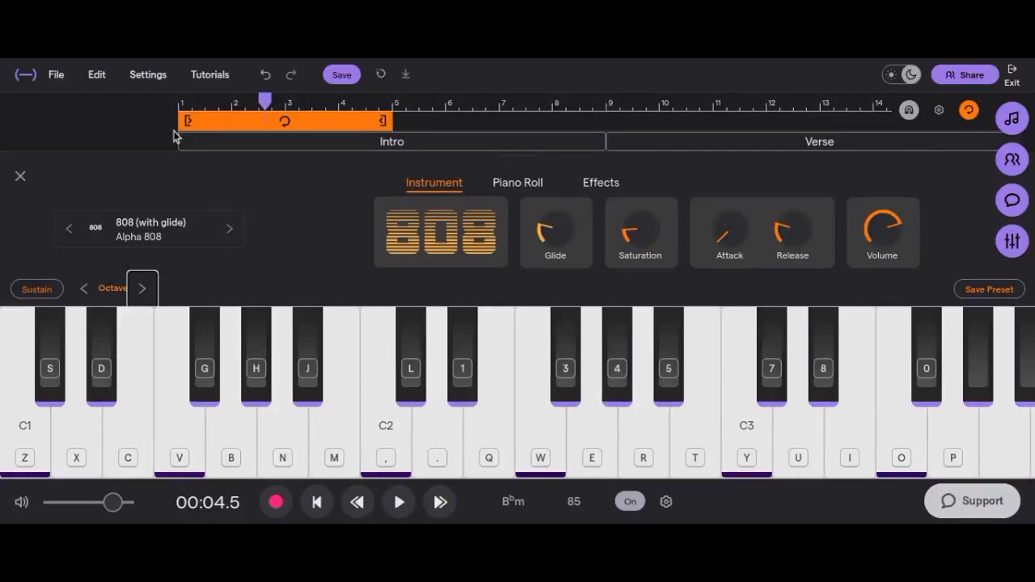
{"action": "left_click", "coordinate": [21, 176]}
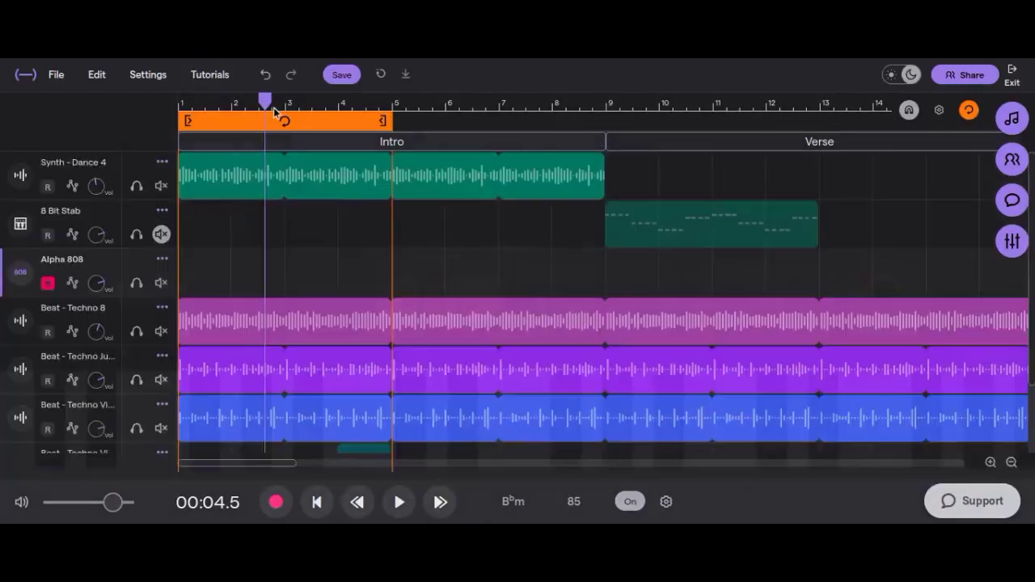
- Record the A#, F, C#, G# bass line on the Alpha 808 track from bar 1 to bar 5
{"action": "left_click", "coordinate": [189, 122]}
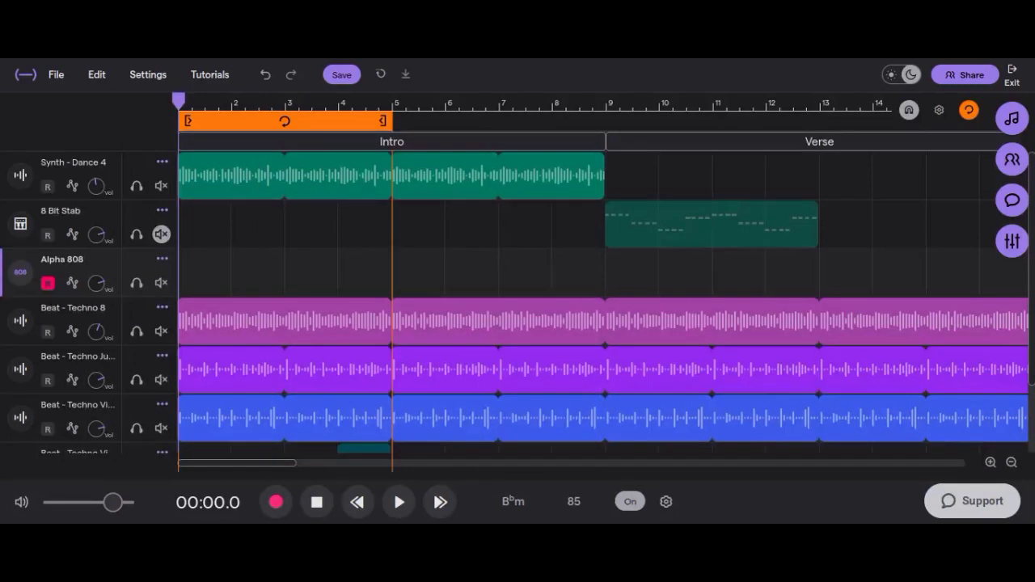
{"action": "key", "text": "r"}
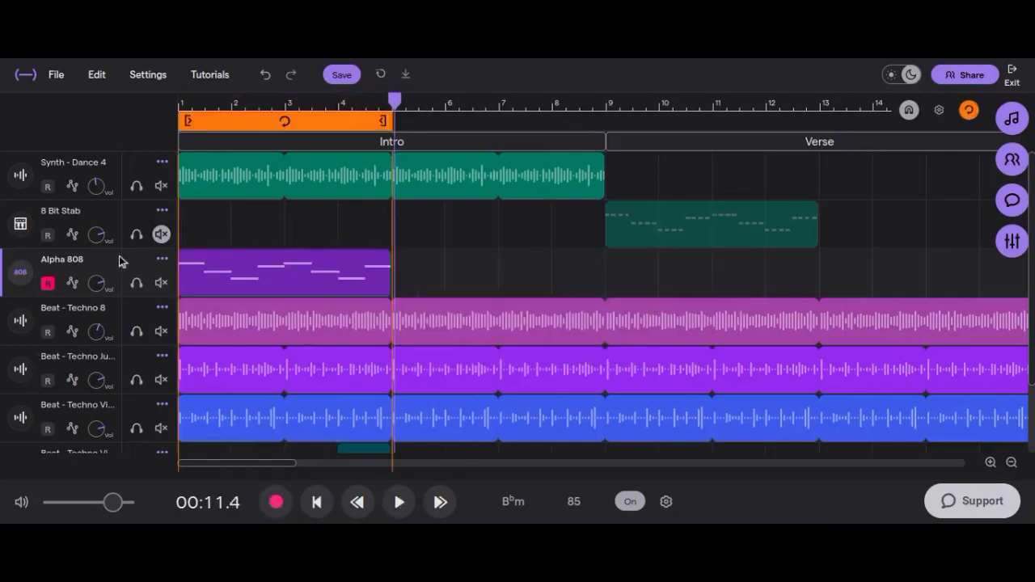
- Duplicate the Alpha 808 track and change the pitch of the bass clip on the copy by -12
{"action": "left_click", "coordinate": [163, 259]}
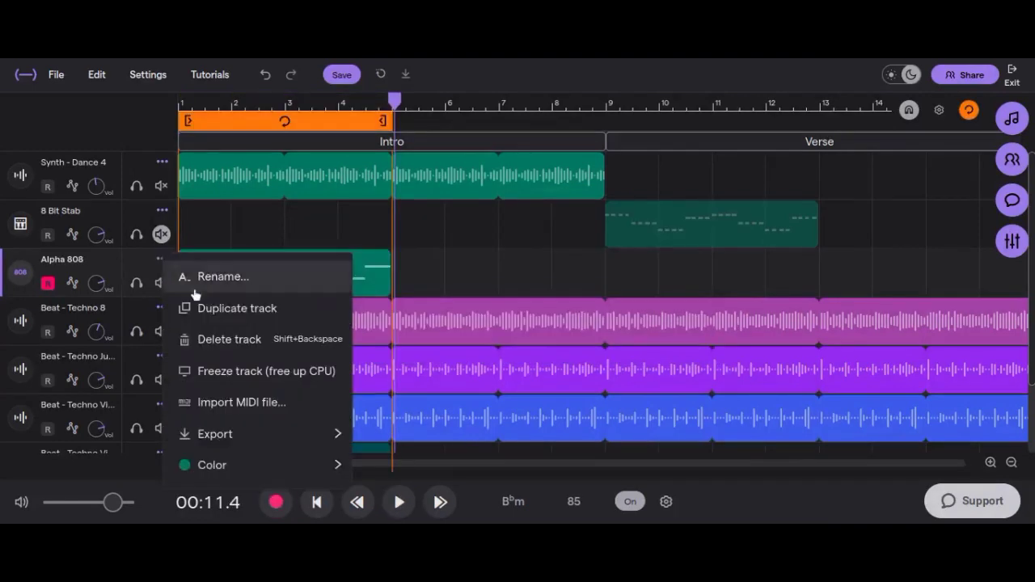
{"action": "left_click", "coordinate": [231, 311]}
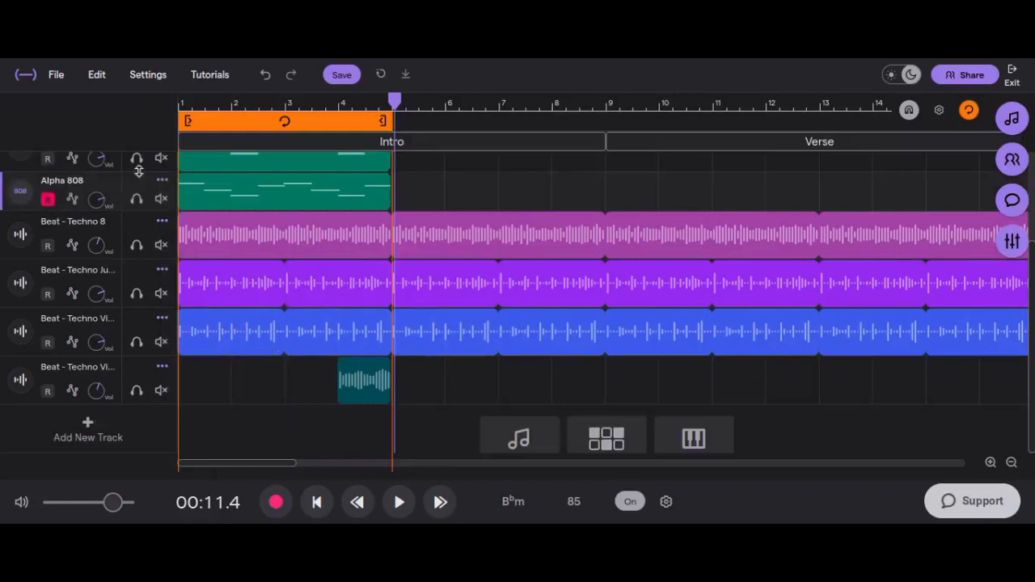
{"action": "left_click", "coordinate": [204, 194]}
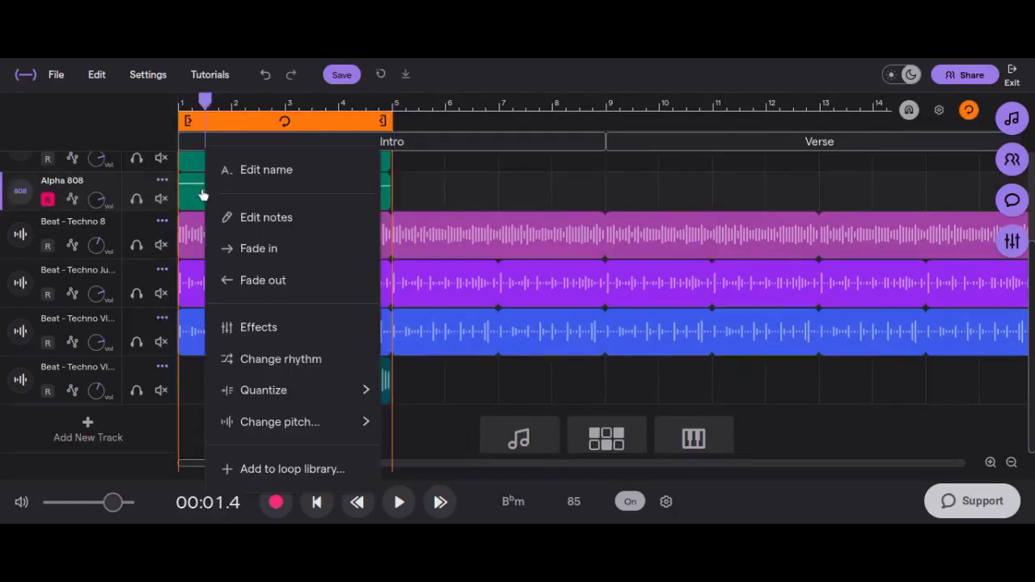
{"action": "mouse_move", "coordinate": [300, 422]}
{"action": "scroll", "coordinate": [429, 457], "scroll_direction": "down", "scroll_amount": 5}
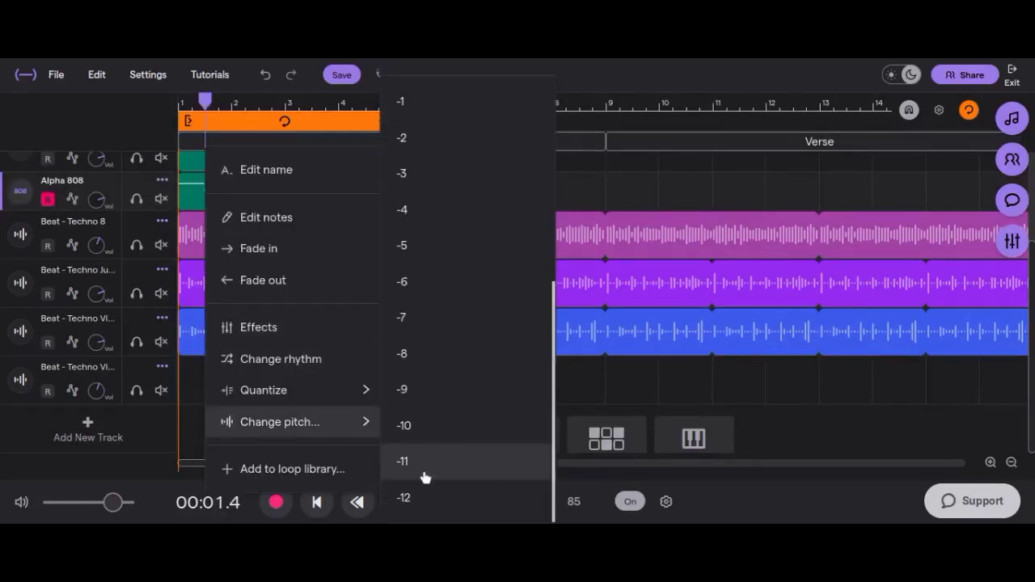
{"action": "left_click", "coordinate": [416, 497]}
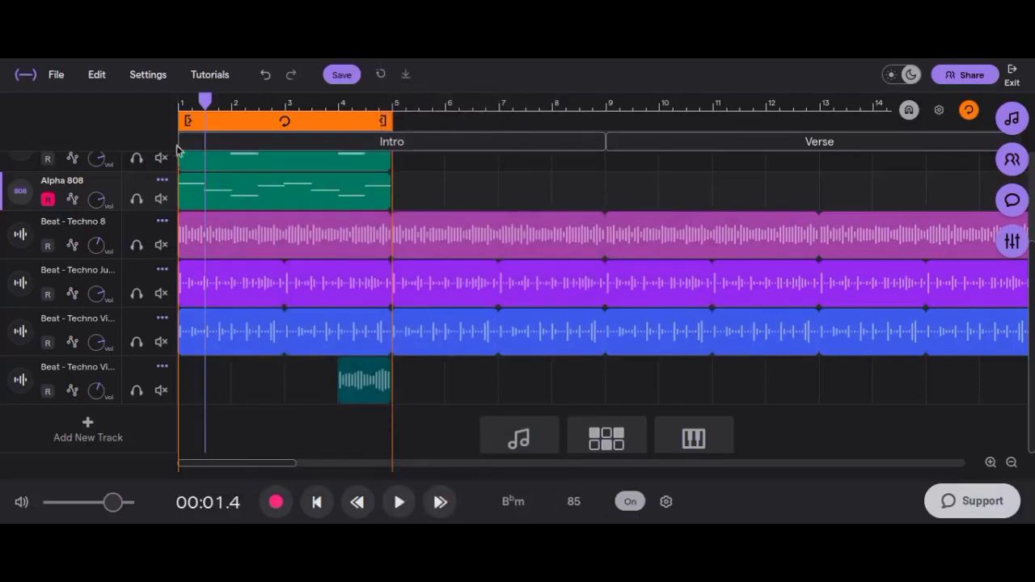
- Lower the volume of both Alpha 808 tracks, the original more than the pitched-down copy, while playing the loop from bar 1
{"action": "scroll", "coordinate": [154, 185], "scroll_direction": "up", "scroll_amount": 3}
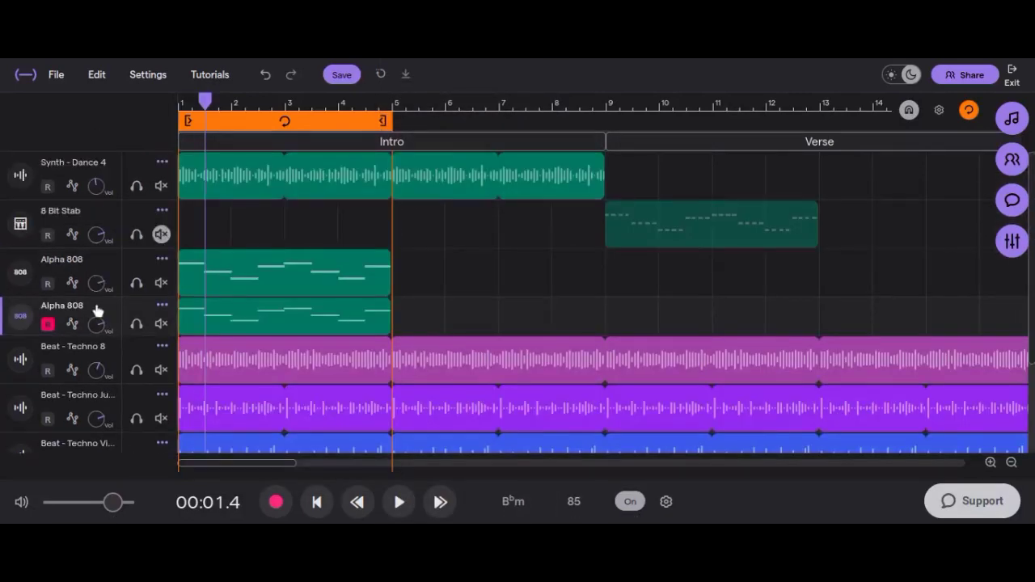
{"action": "left_click_drag", "start_coordinate": [92, 325], "coordinate": [92, 338]}
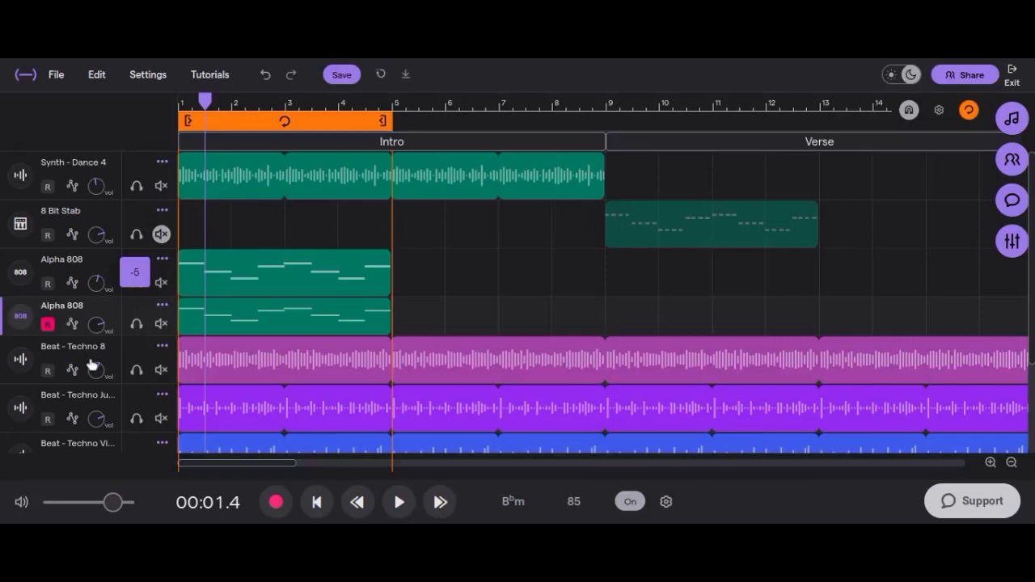
{"action": "left_click_drag", "start_coordinate": [70, 417], "coordinate": [91, 342]}
{"action": "left_click_drag", "start_coordinate": [203, 101], "coordinate": [175, 102]}
{"action": "key", "text": "space"}
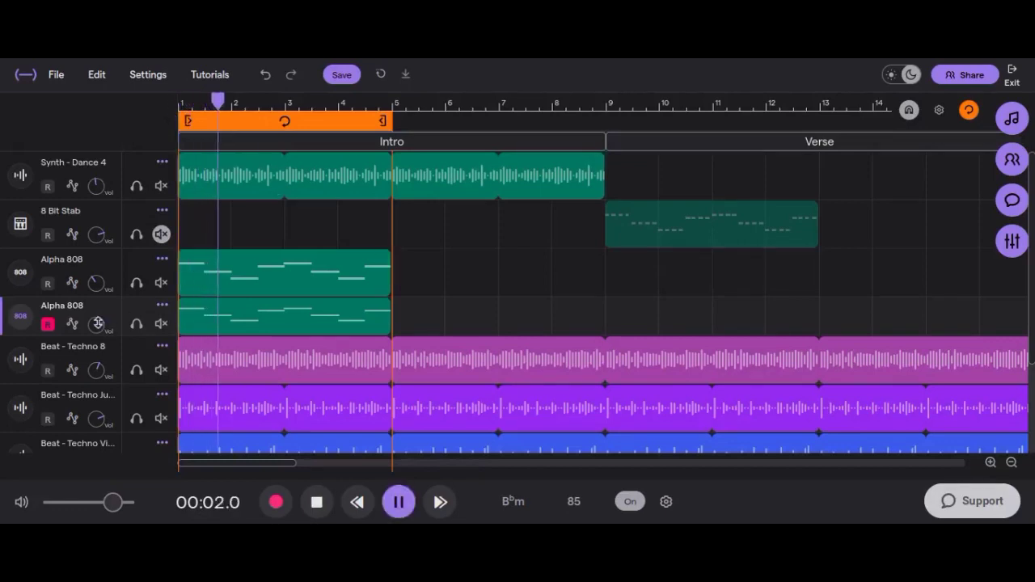
- Switch off the loop region and the metronome, and resume playback of the beat
{"action": "mouse_move", "coordinate": [314, 291]}
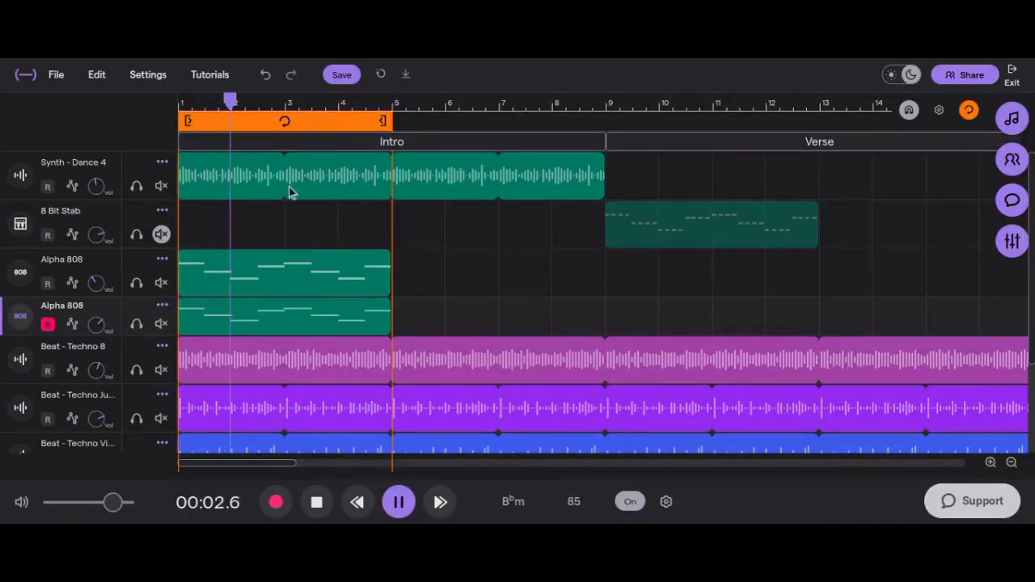
{"action": "left_click", "coordinate": [284, 121]}
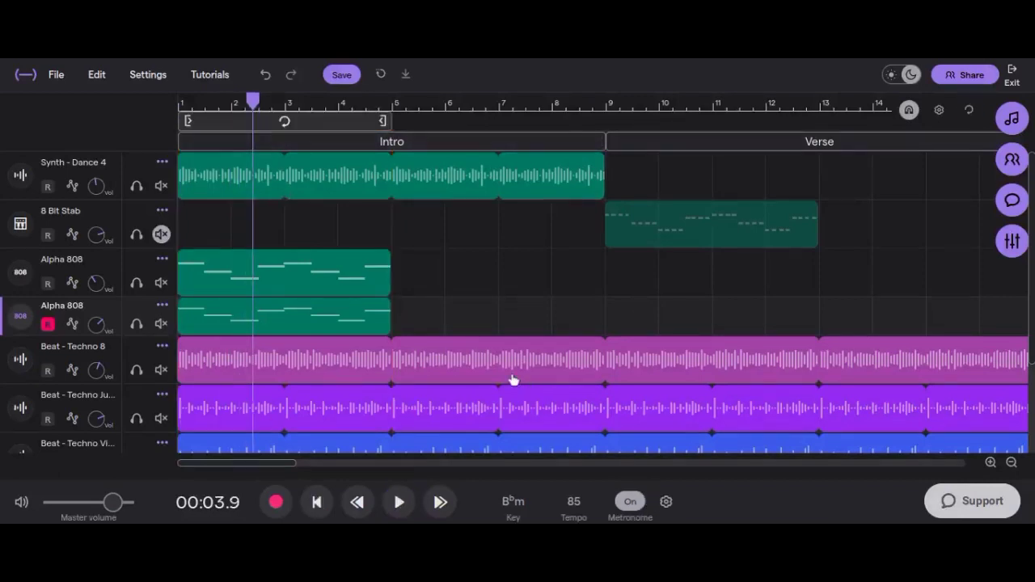
{"action": "key", "text": "space"}
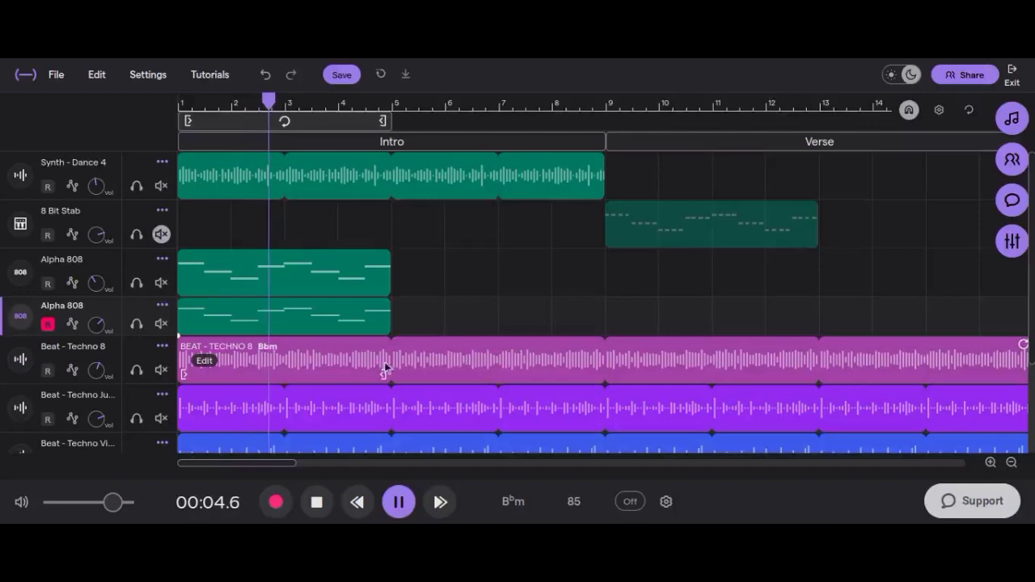
- Mute the Beat - Techno Ju... track and the Beat - Techno Vi... track directly below it, and replay from the start
{"action": "left_click", "coordinate": [161, 418]}
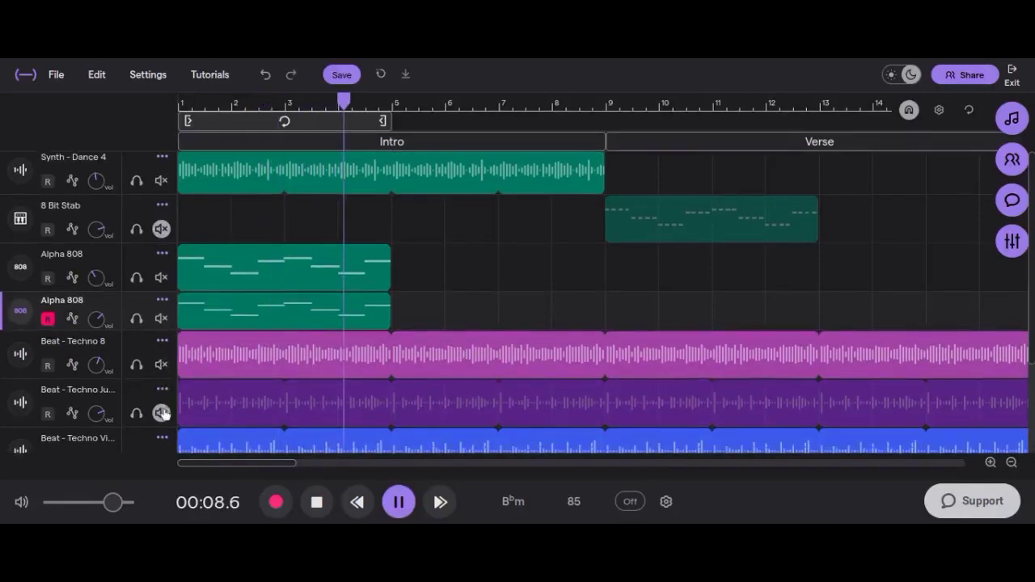
{"action": "scroll", "coordinate": [162, 396], "scroll_direction": "down", "scroll_amount": 2}
{"action": "right_click", "coordinate": [161, 368]}
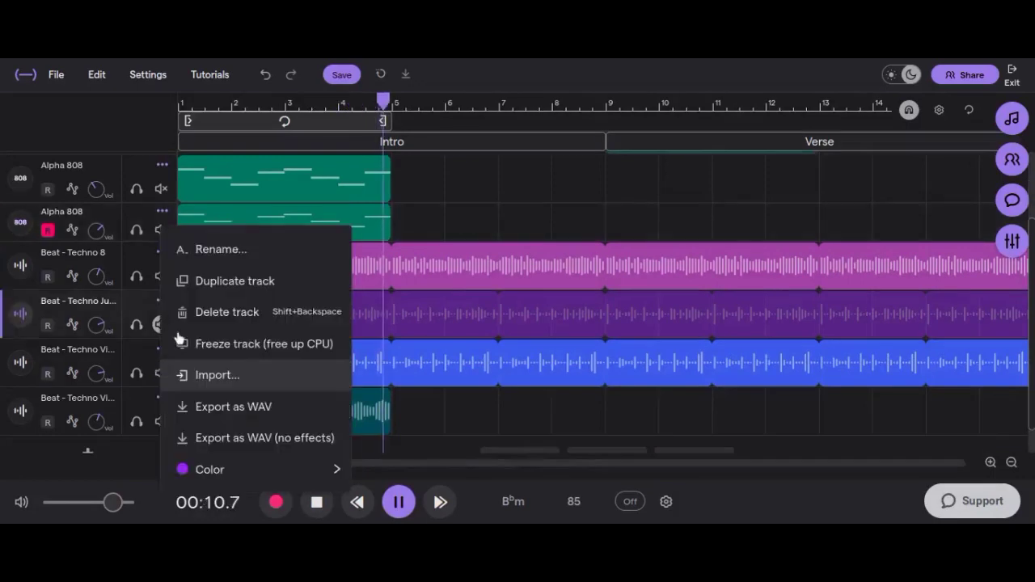
{"action": "left_click", "coordinate": [144, 359]}
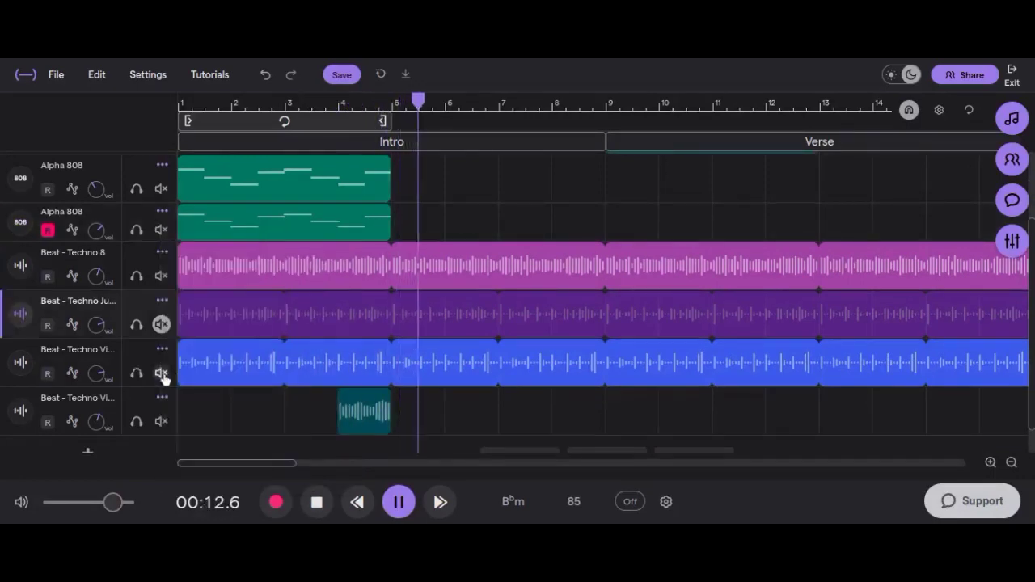
{"action": "left_click", "coordinate": [161, 373]}
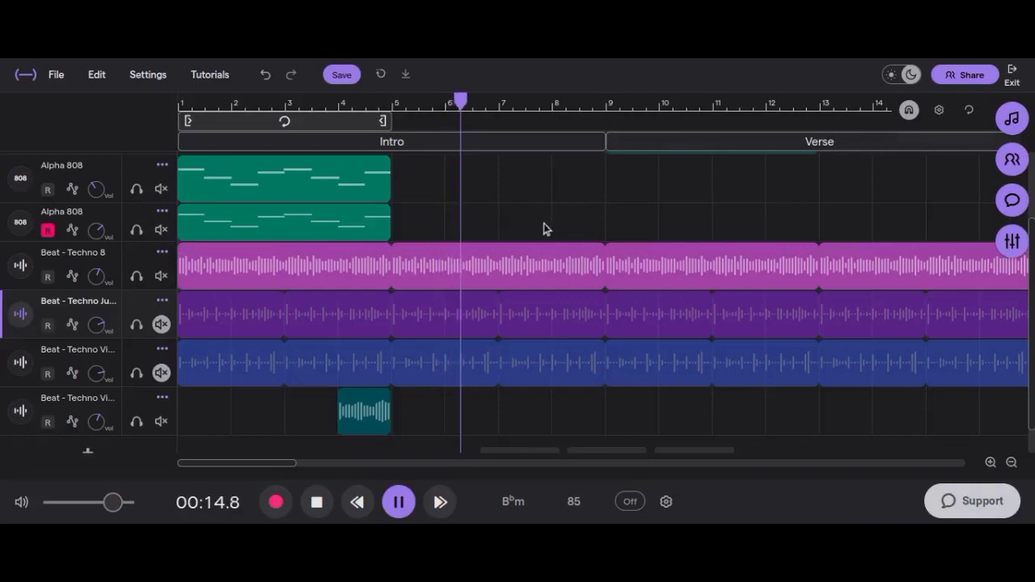
{"action": "key", "text": "space"}
{"action": "key", "text": "Home"}
{"action": "key", "text": "space"}
- Loop the bass clips on both Alpha 808 tracks out to bar 9, the end of the Intro
{"action": "mouse_move", "coordinate": [385, 168]}
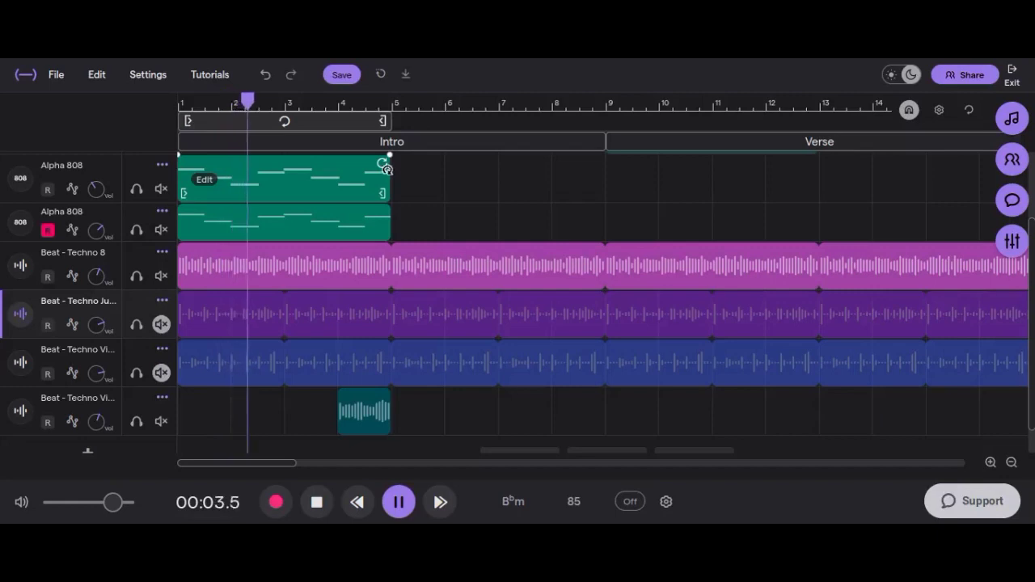
{"action": "left_click_drag", "start_coordinate": [387, 166], "coordinate": [601, 186]}
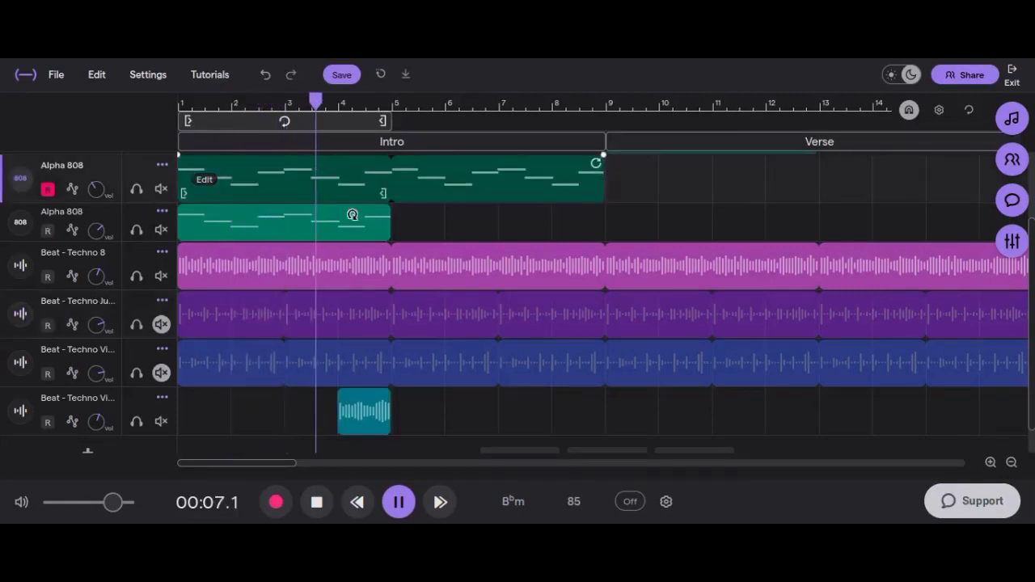
{"action": "left_click_drag", "start_coordinate": [385, 209], "coordinate": [601, 213]}
{"action": "left_click", "coordinate": [499, 331]}
- Copy the one-bar clip at bar 4 of the lowest Beat - Techno Vi... track and paste it at bar 8 on the same track
{"action": "left_click", "coordinate": [368, 411]}
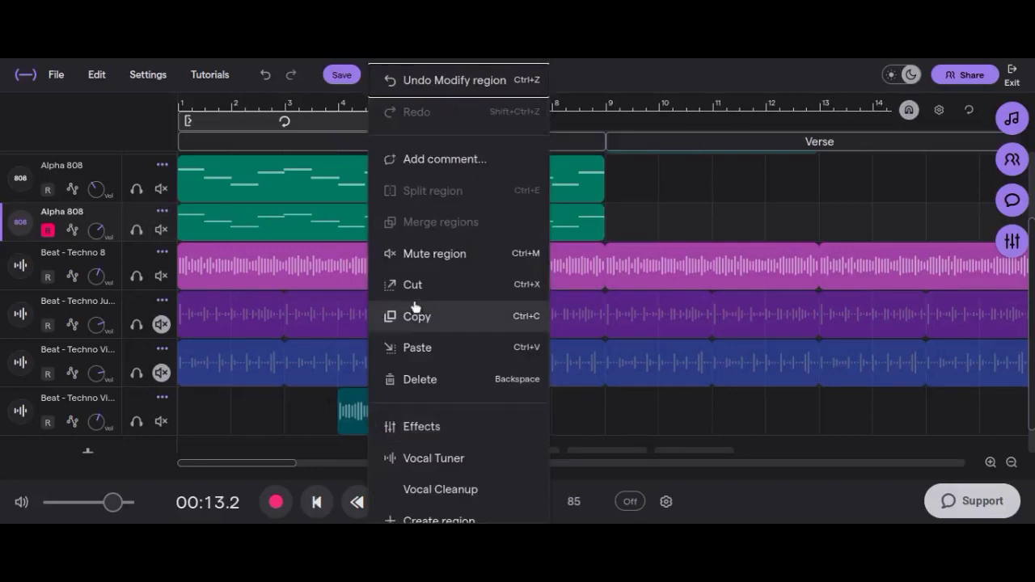
{"action": "left_click", "coordinate": [415, 314]}
{"action": "left_click", "coordinate": [541, 105]}
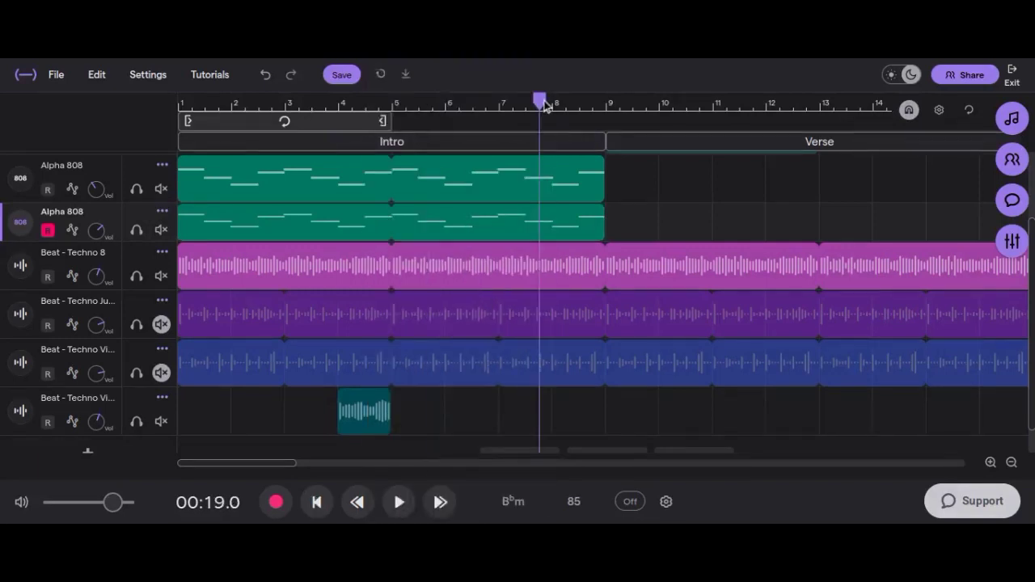
{"action": "left_click", "coordinate": [546, 103]}
{"action": "key", "text": "ctrl+v"}
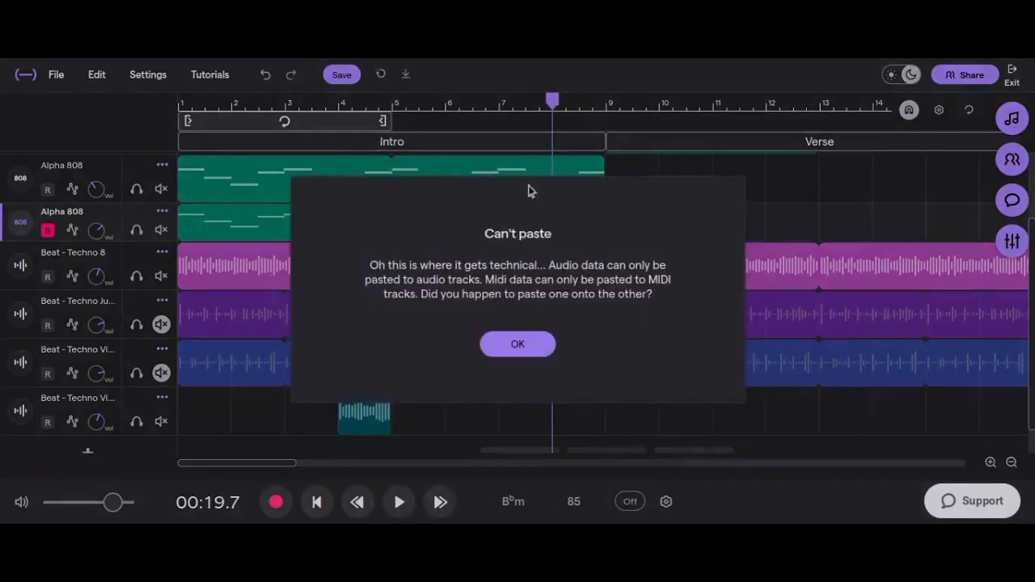
{"action": "left_click", "coordinate": [499, 348]}
{"action": "left_click", "coordinate": [89, 406]}
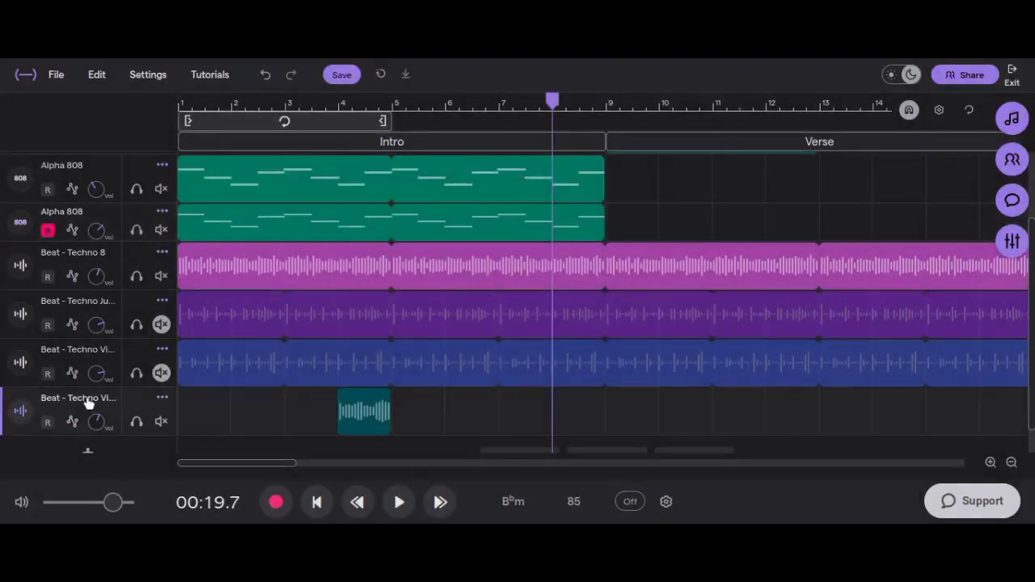
{"action": "key", "text": "ctrl+v"}
- Unmute the 8 Bit Stab track, soloing it briefly while playing the Verse from bar 9
{"action": "scroll", "coordinate": [259, 271], "scroll_direction": "down", "scroll_amount": 10}
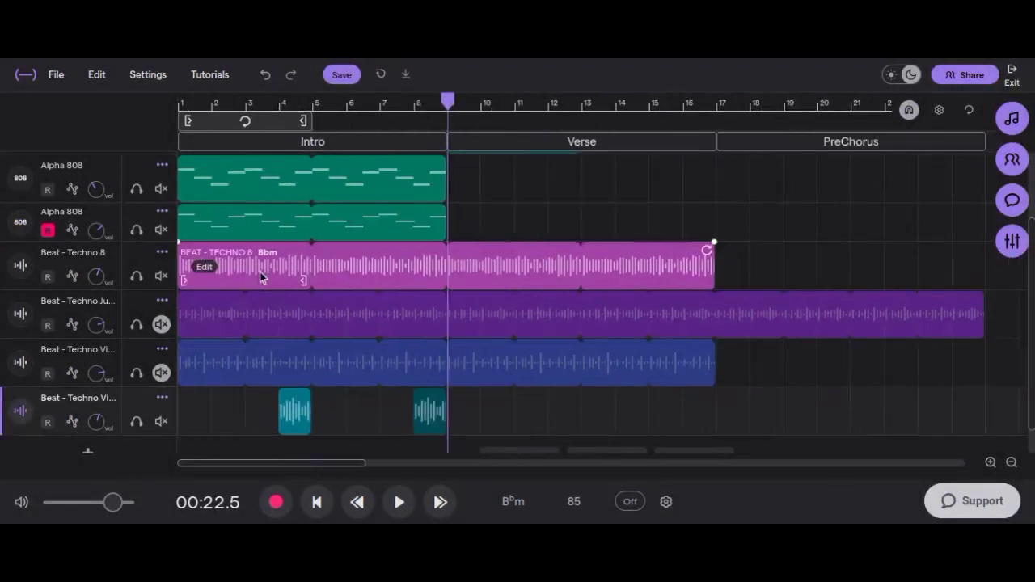
{"action": "scroll", "coordinate": [250, 267], "scroll_direction": "up", "scroll_amount": 1}
{"action": "scroll", "coordinate": [250, 263], "scroll_direction": "up", "scroll_amount": 1}
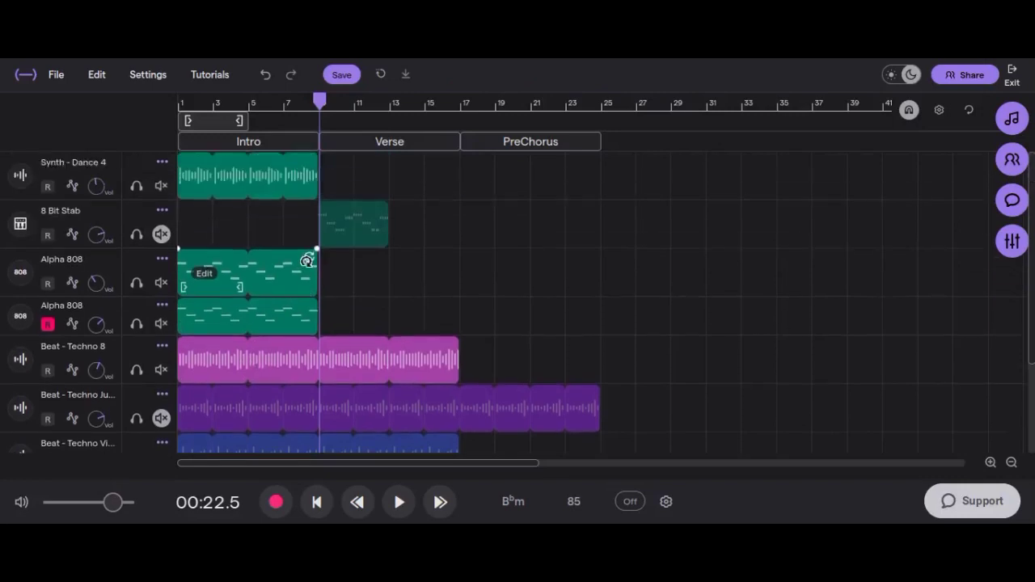
{"action": "key", "text": "space"}
{"action": "left_click", "coordinate": [136, 235]}
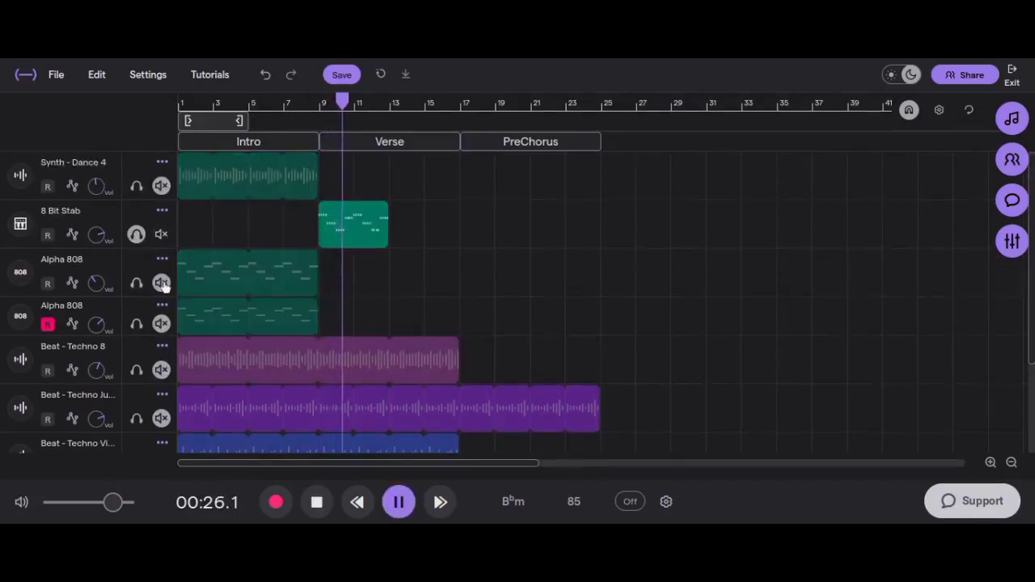
{"action": "left_click", "coordinate": [161, 370]}
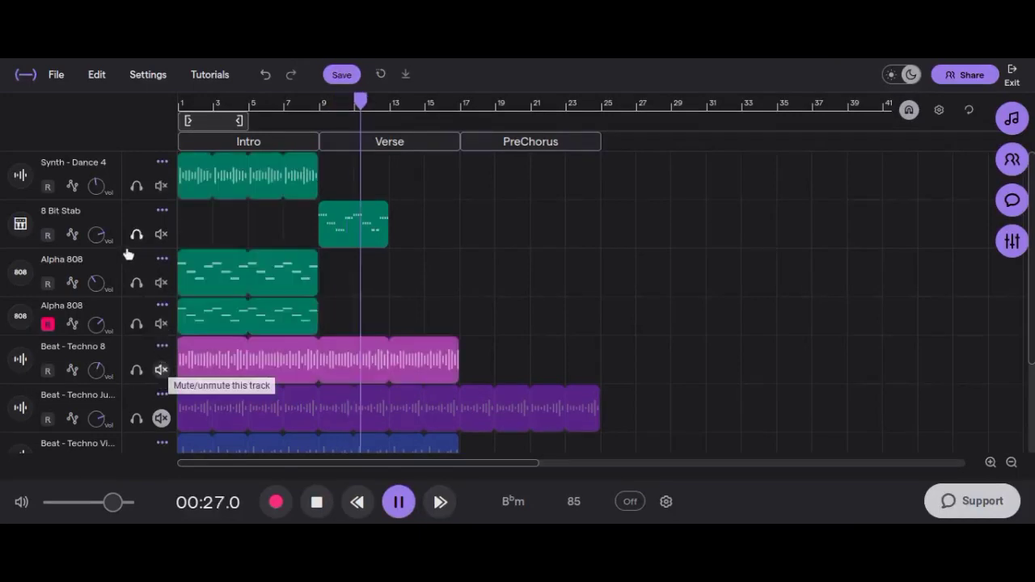
{"action": "key", "text": "space"}
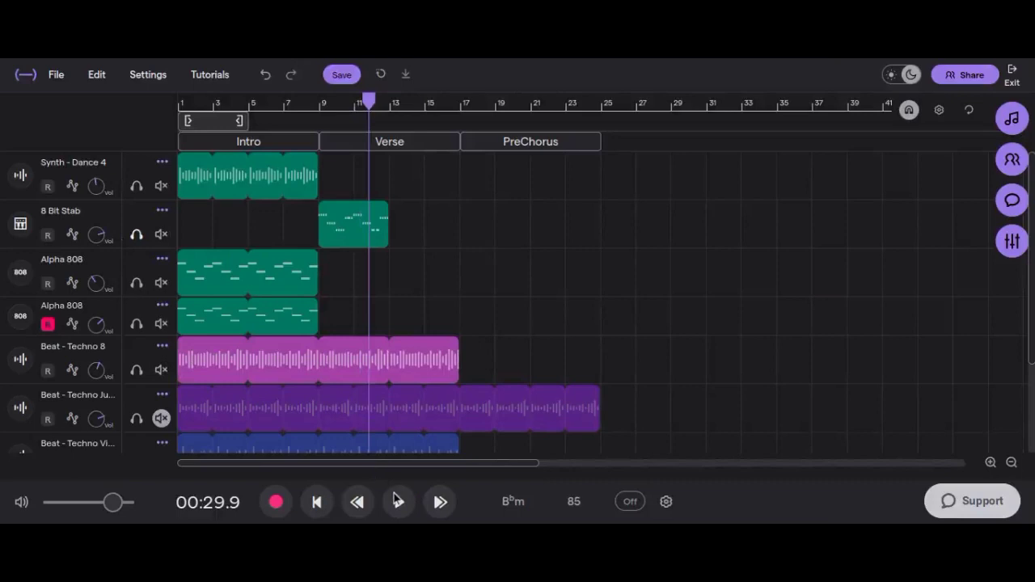
- Replay the Verse from bar 9 and lower the 8 Bit Stab track's volume to about -9
{"action": "left_click", "coordinate": [321, 103]}
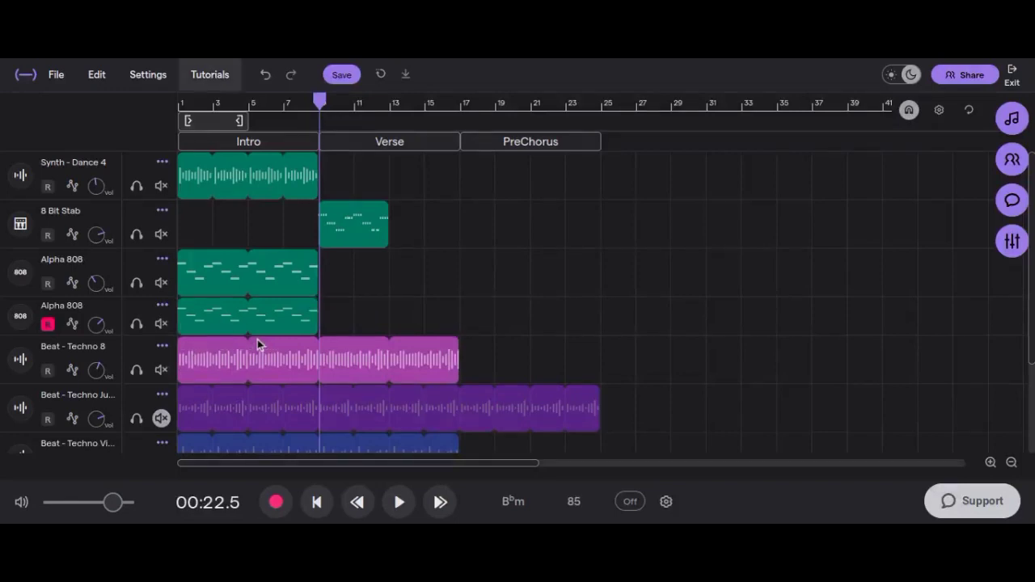
{"action": "left_click", "coordinate": [399, 502]}
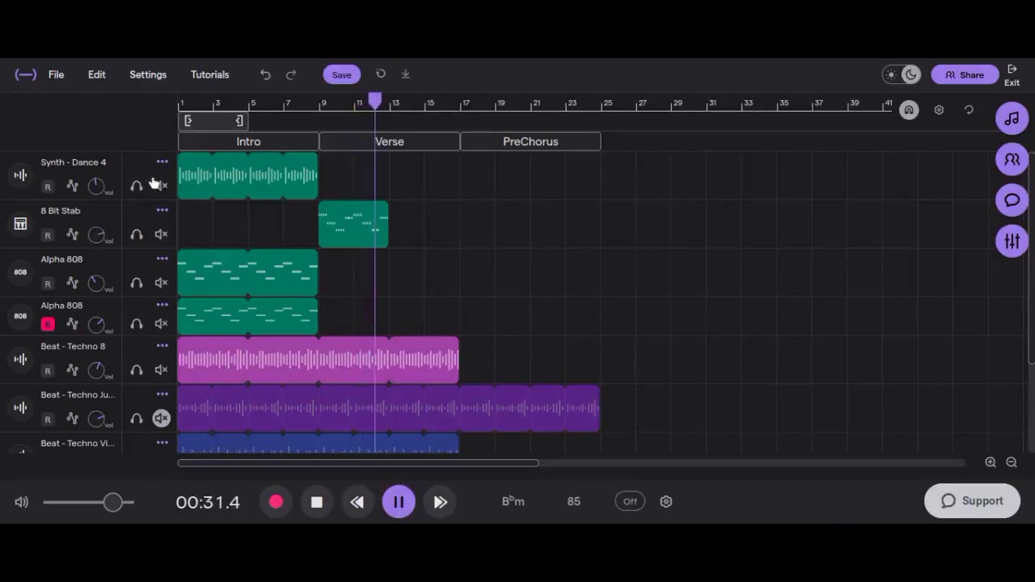
{"action": "key", "text": "space"}
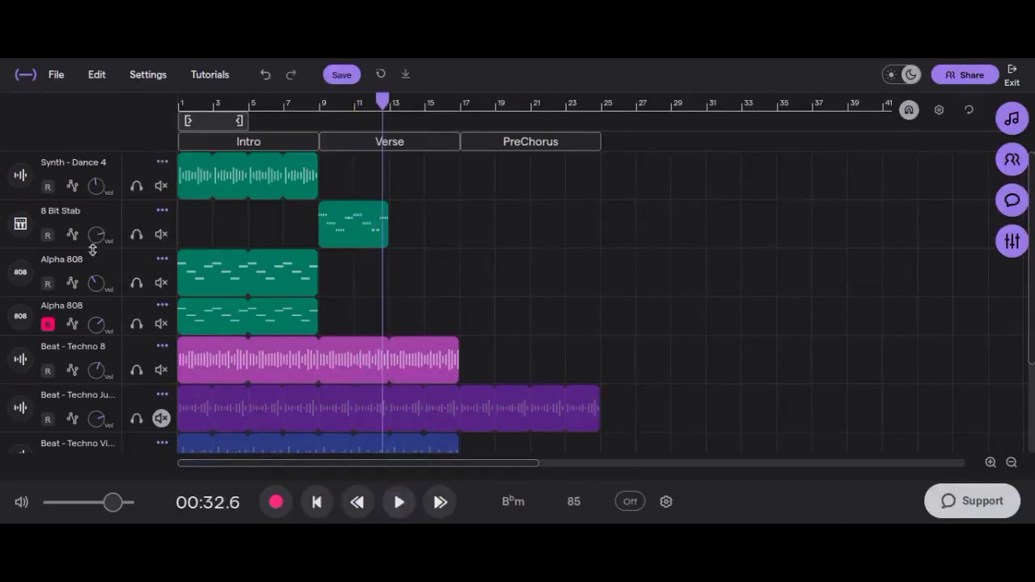
{"action": "left_click", "coordinate": [322, 117]}
{"action": "key", "text": "space"}
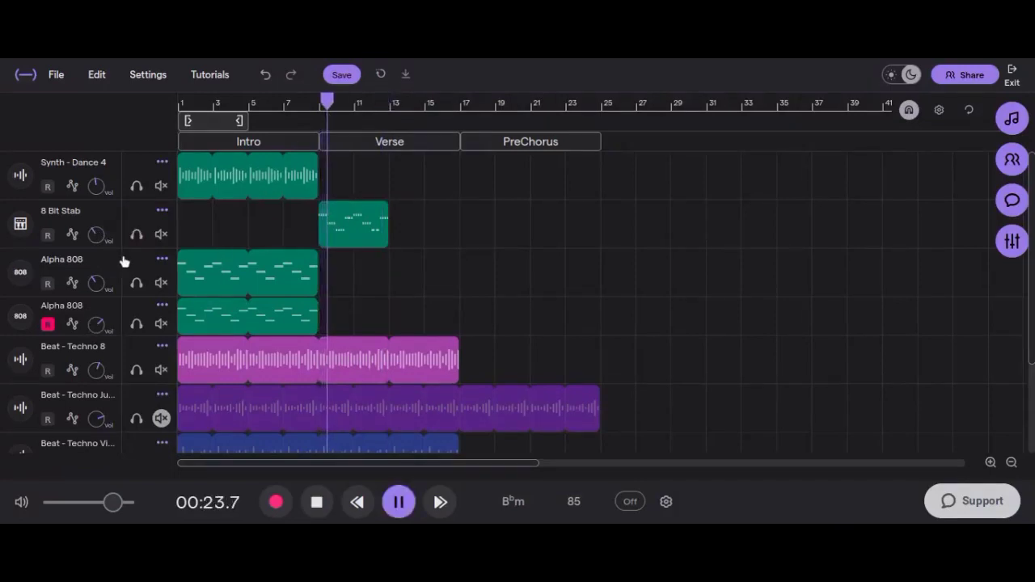
{"action": "mouse_move", "coordinate": [101, 231]}
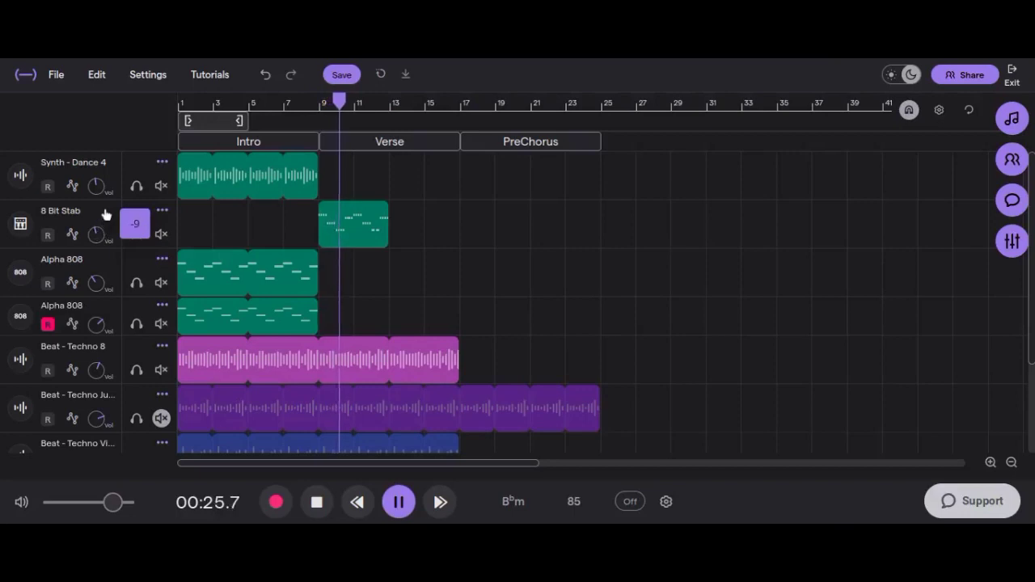
{"action": "left_click", "coordinate": [105, 202]}
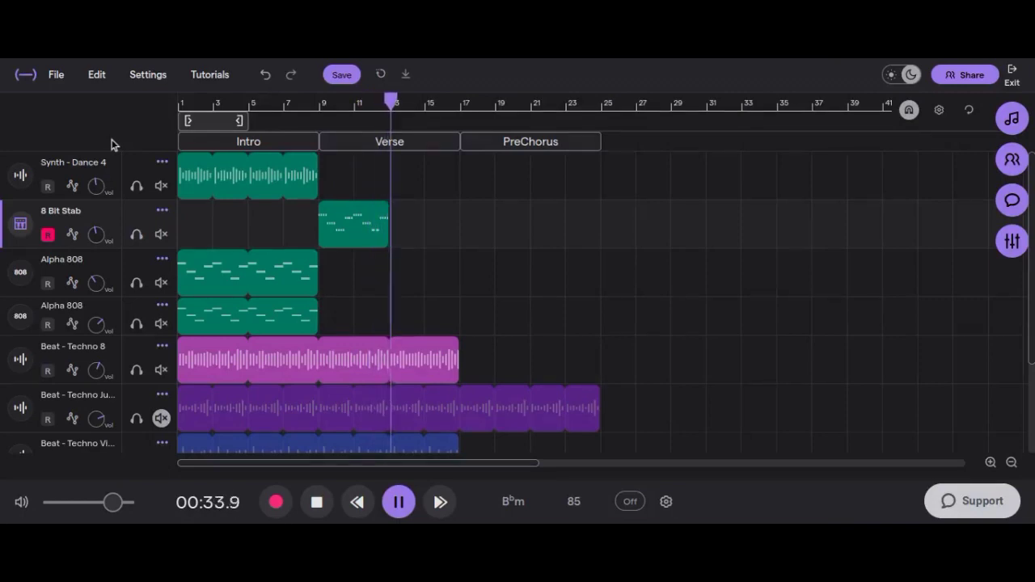
- Stop playback and loop the 8 Bit Stab clip out to bar 17, the end of the Verse
{"action": "key", "text": "space"}
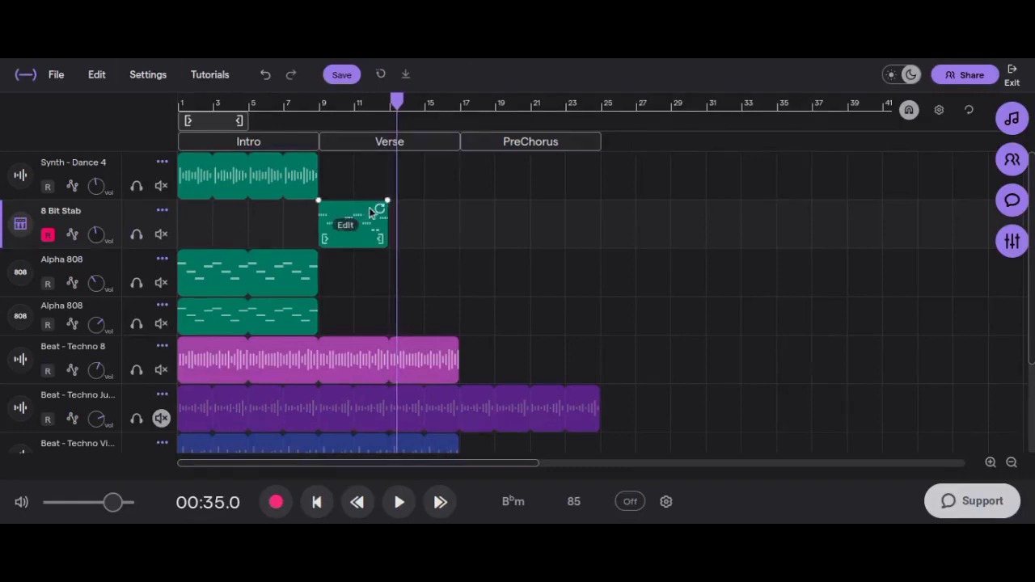
{"action": "left_click_drag", "start_coordinate": [384, 212], "coordinate": [457, 229]}
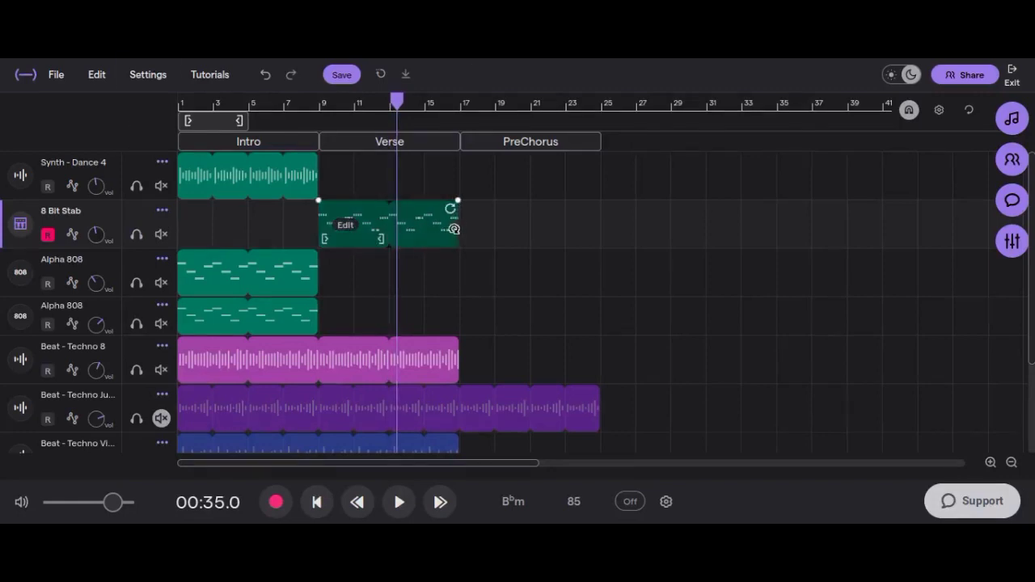